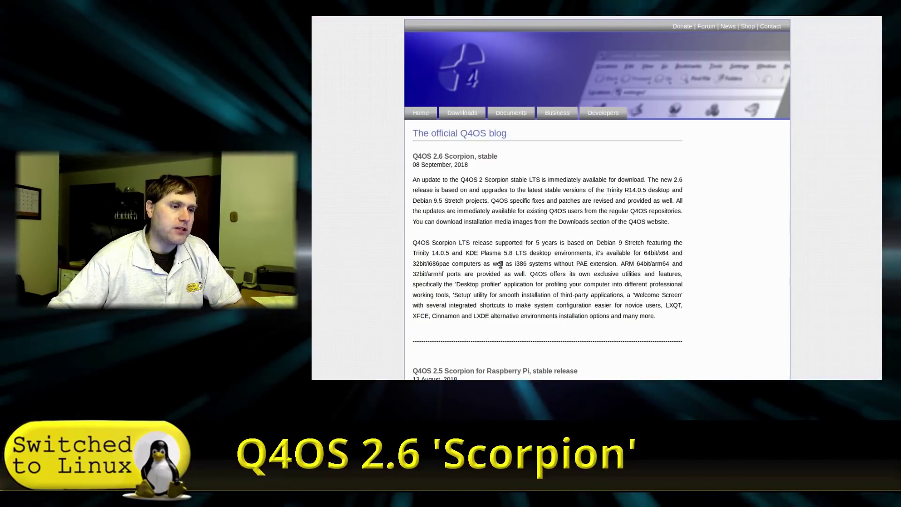
Step: Highlight 'Plasma 5.8' in the 2.6 Scorpion announcement and scroll through the blog posts
drag(481, 252, 512, 253)
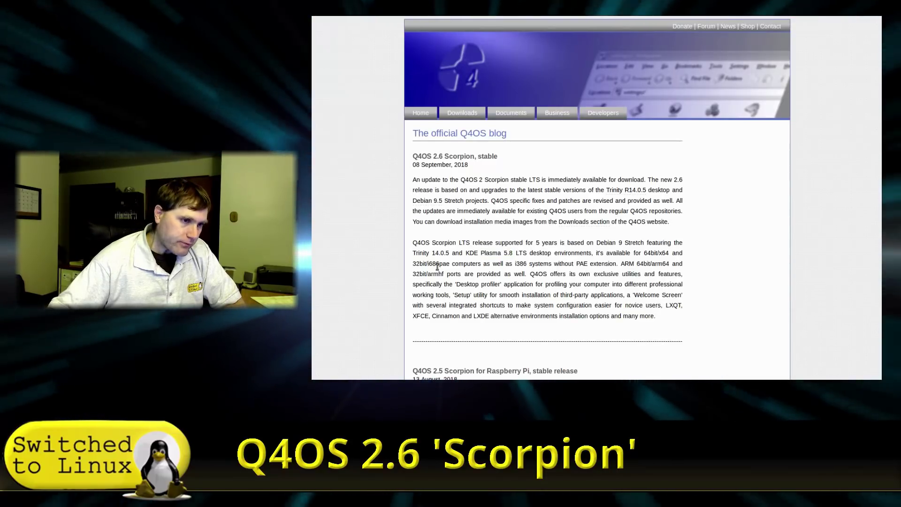
scroll(610, 272, down, 3)
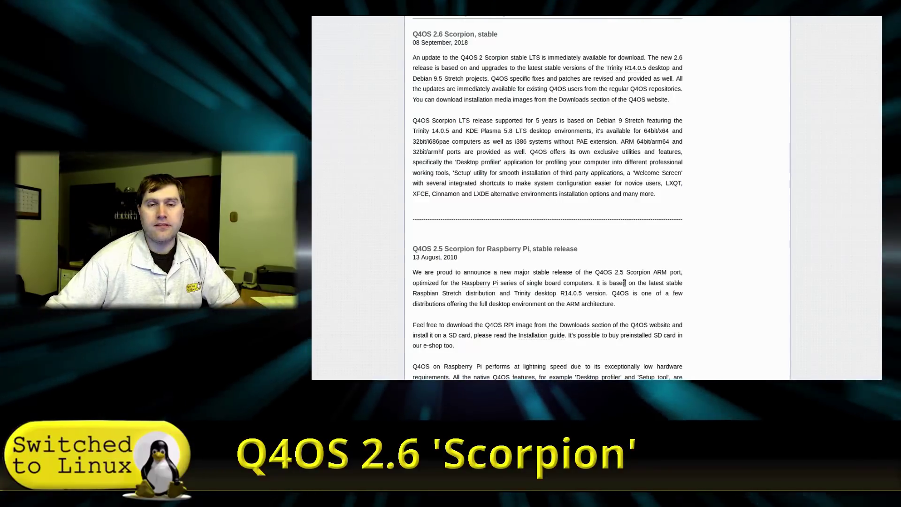
scroll(663, 318, down, 3)
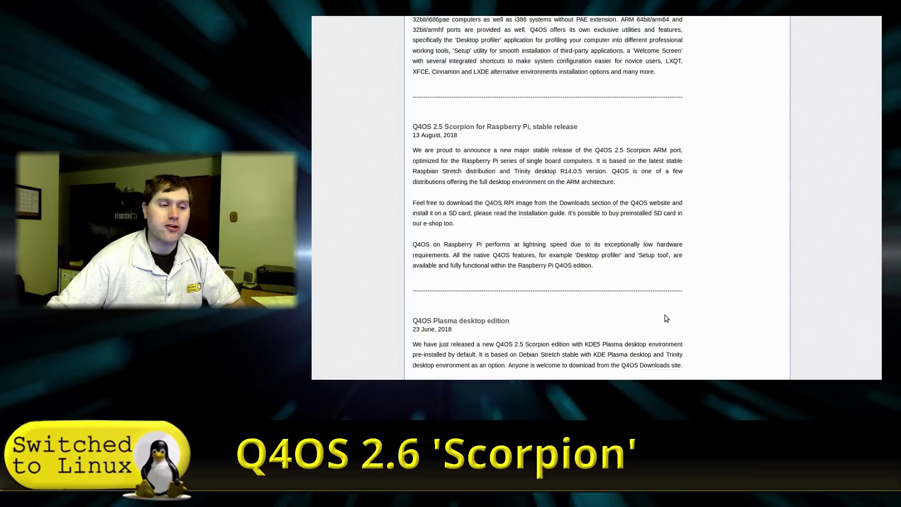
scroll(666, 318, down, 2)
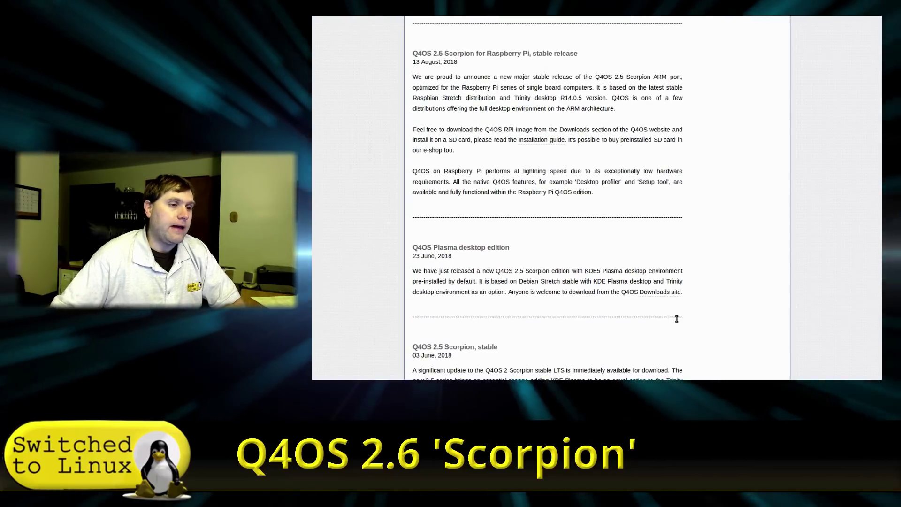
scroll(667, 315, up, 8)
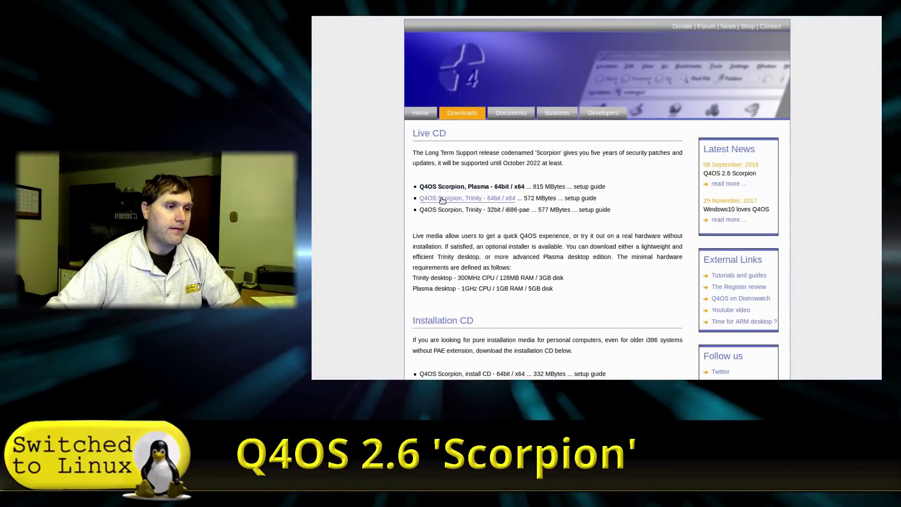
scroll(516, 225, down, 3)
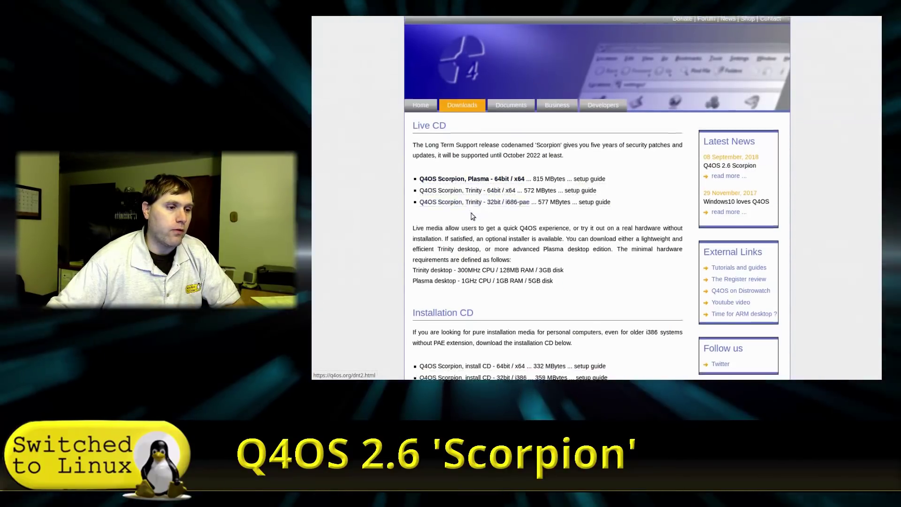
scroll(524, 202, down, 1)
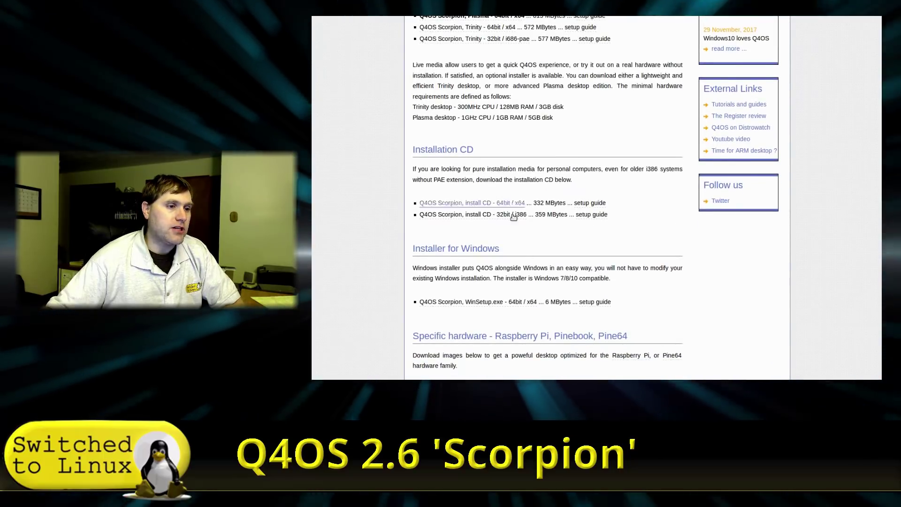
scroll(563, 227, down, 3)
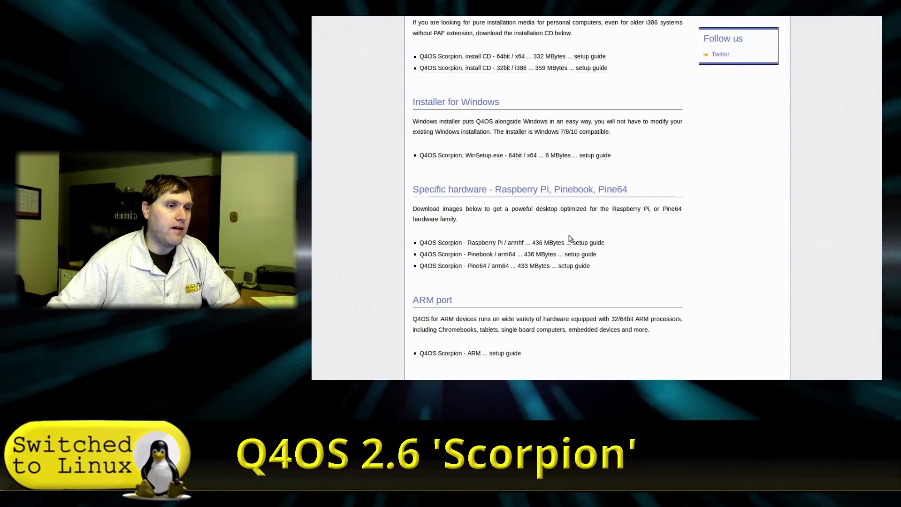
scroll(671, 281, down, 3)
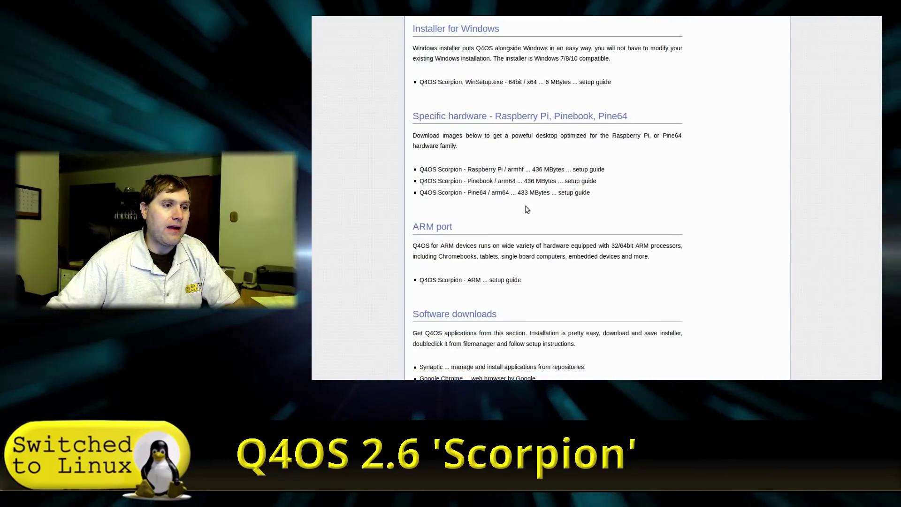
scroll(631, 250, down, 1)
scroll(631, 250, down, 9)
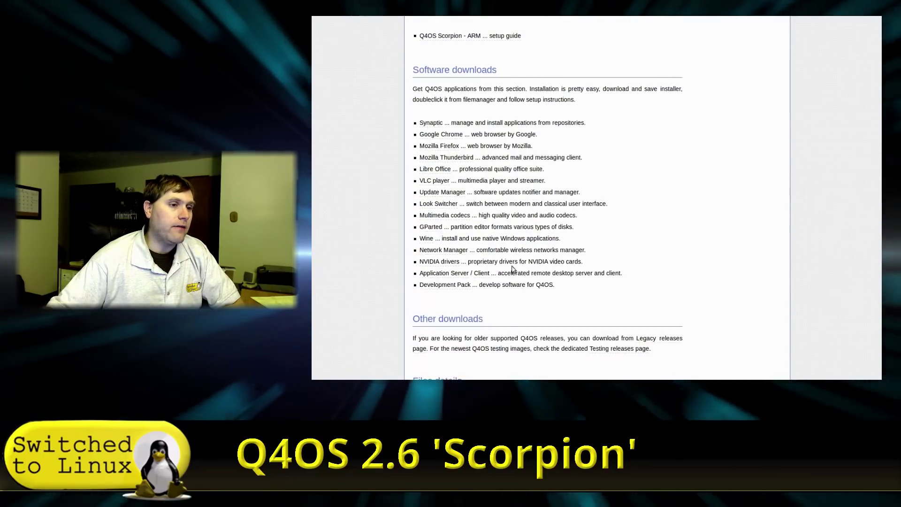
scroll(587, 310, down, 4)
scroll(604, 319, up, 3)
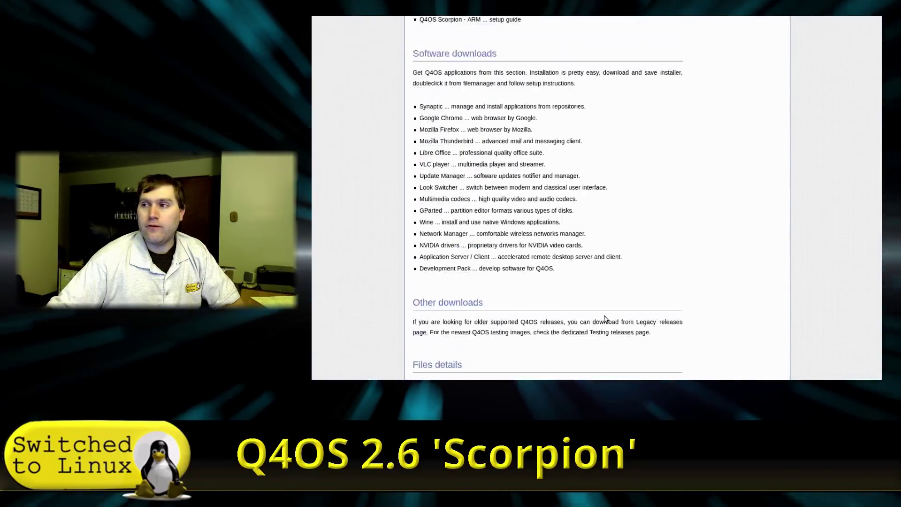
scroll(604, 319, up, 20)
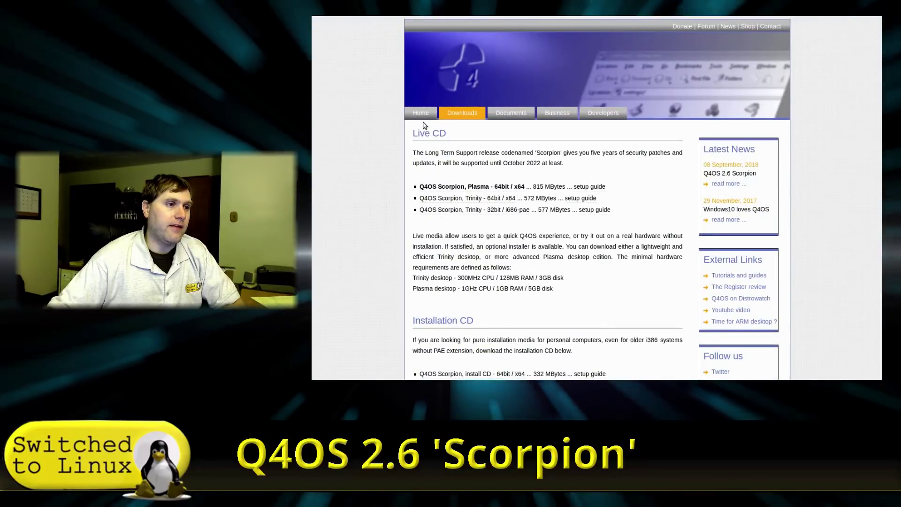
Step: Read the Q4OS home page's core level API programming phrase, then open Business and the Scorpion news post
click(420, 113)
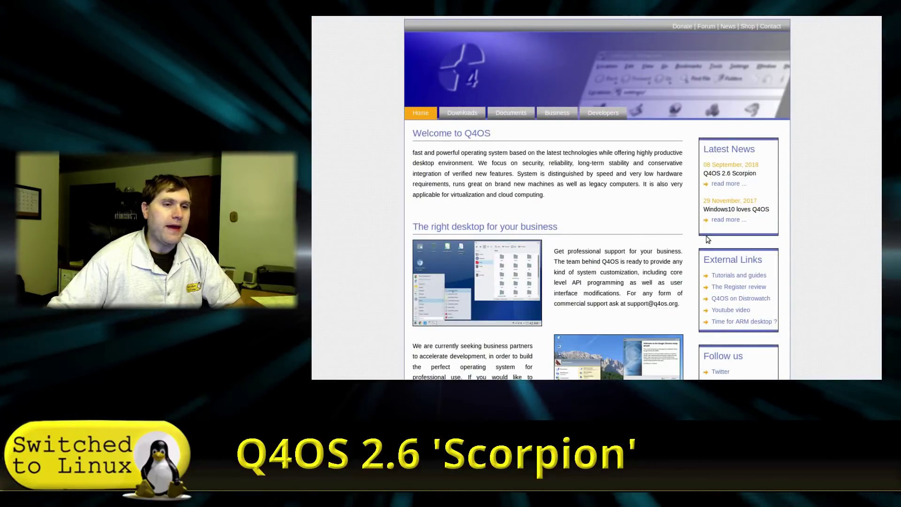
scroll(735, 253, down, 2)
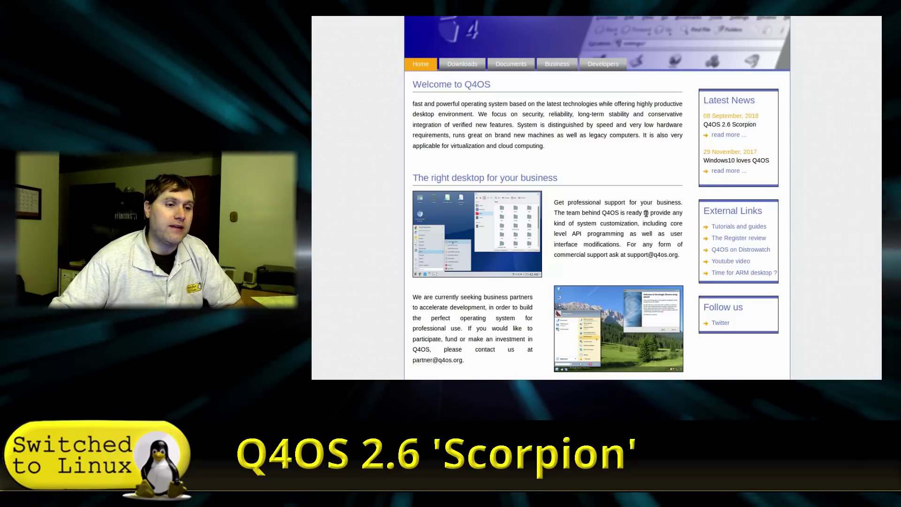
drag(643, 223, 674, 233)
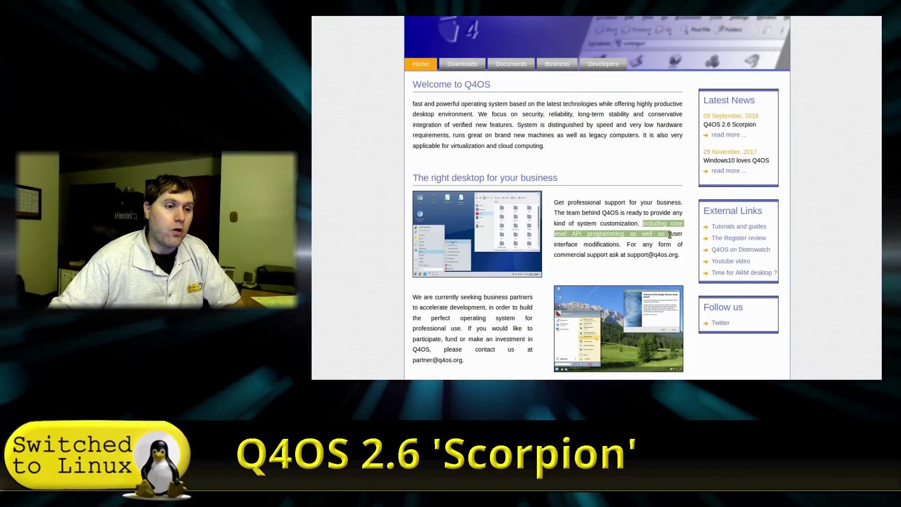
scroll(656, 253, down, 1)
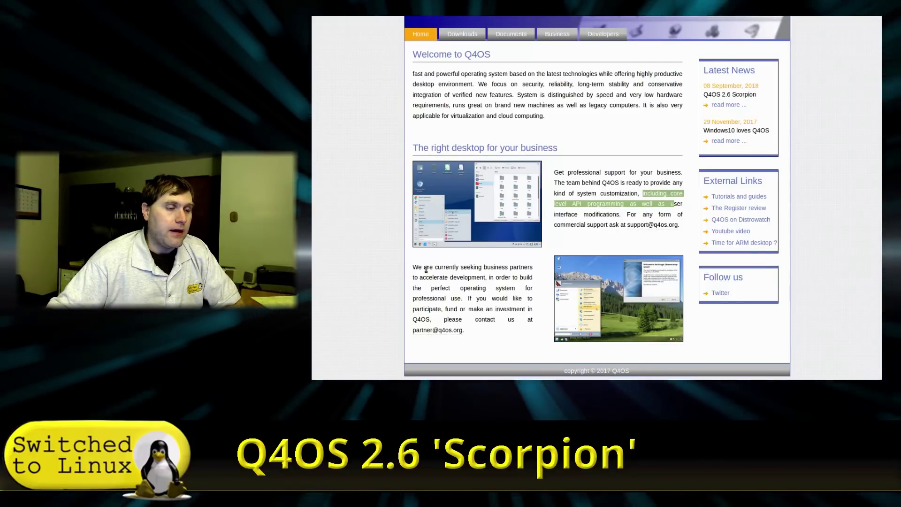
scroll(462, 84, up, 3)
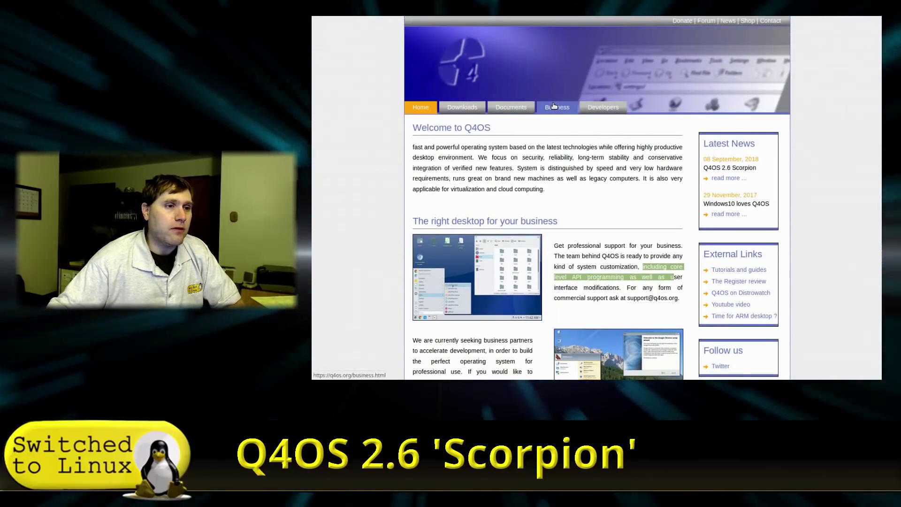
click(557, 112)
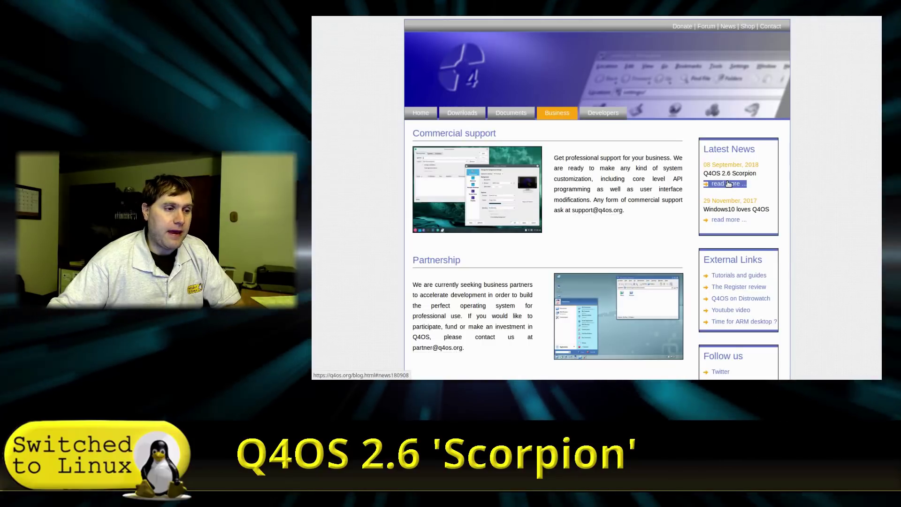
click(719, 186)
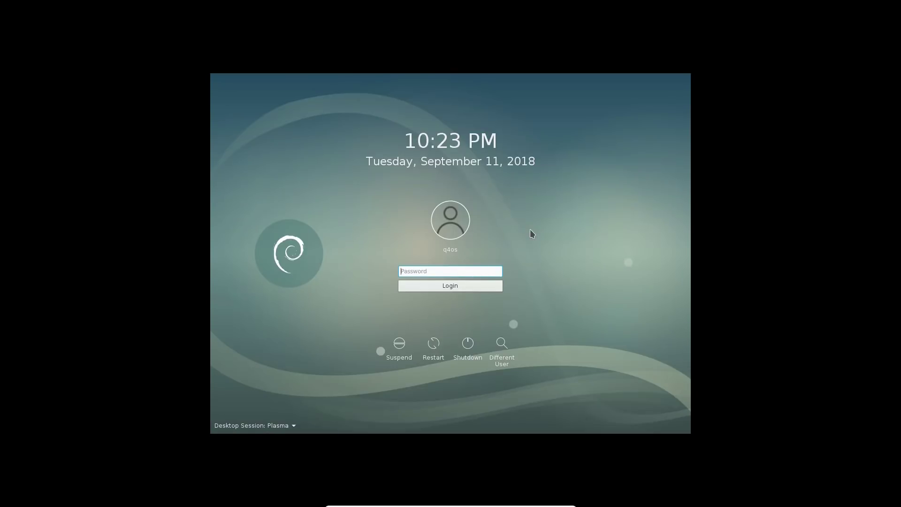
Step: Enter the account password in the SDDM login screen's Password field
text(****)
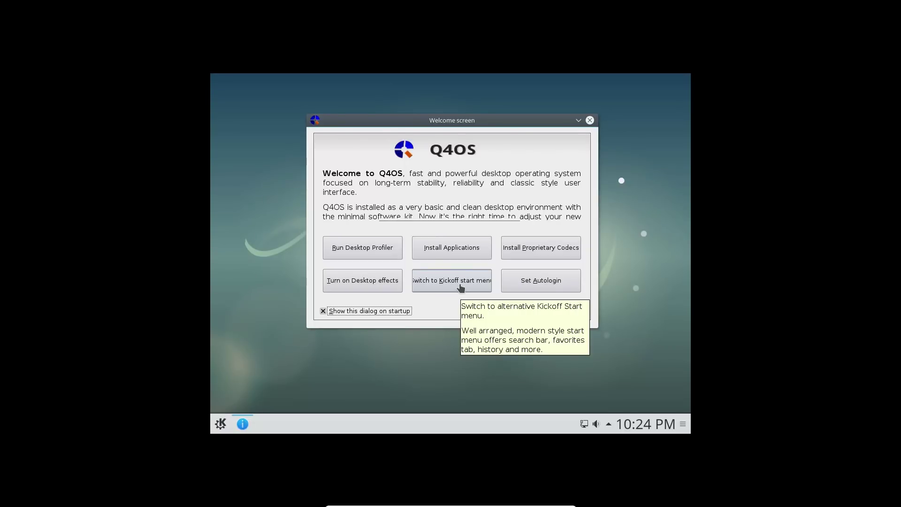
Step: Check the K menu, try Kickoff and dismiss its Trinity-only notice, then launch the codecs installer
click(218, 423)
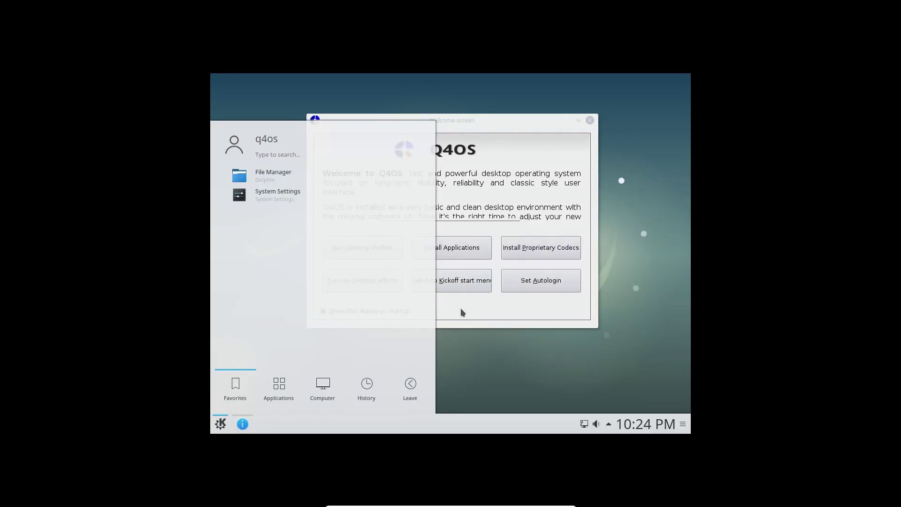
click(523, 134)
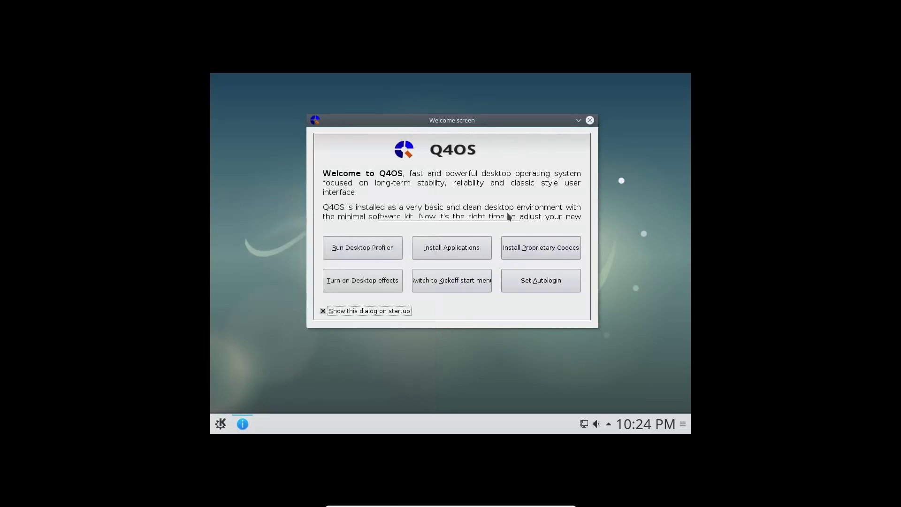
click(452, 280)
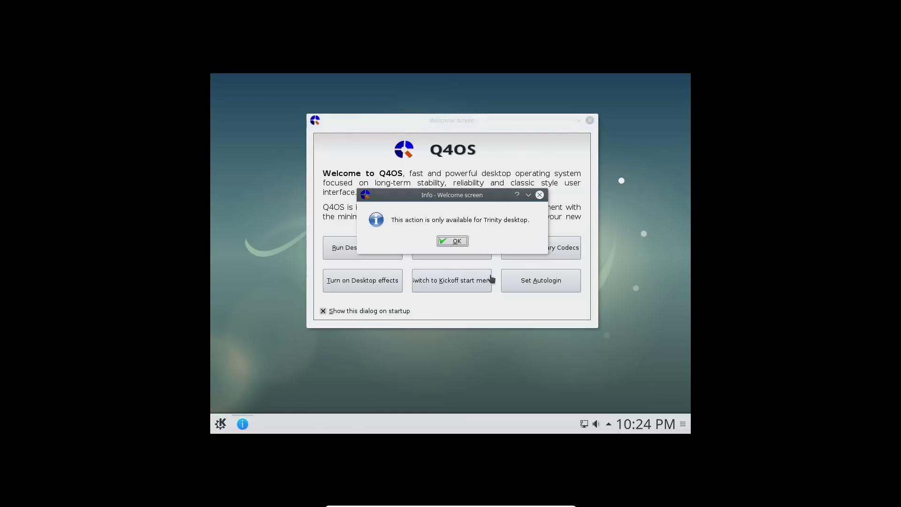
click(453, 241)
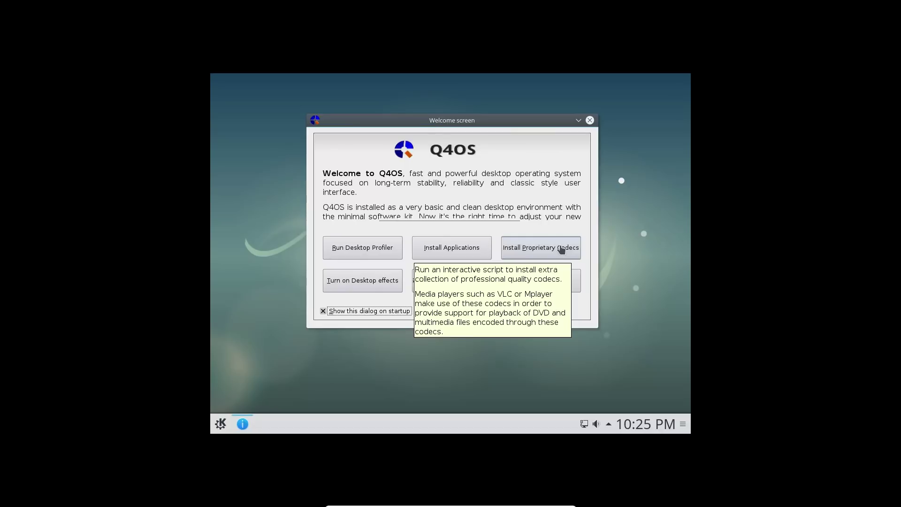
click(562, 249)
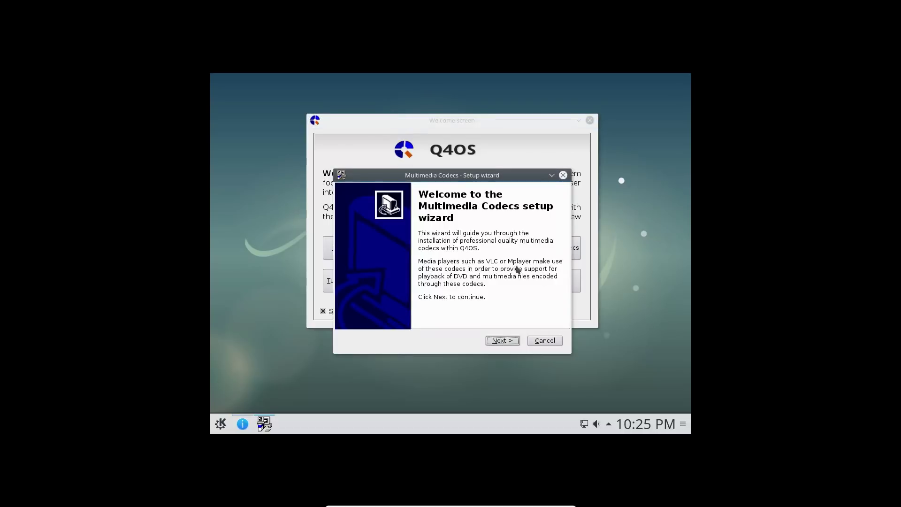
Step: Install the proprietary codecs through the Multimedia Codecs wizard and finish it
click(516, 341)
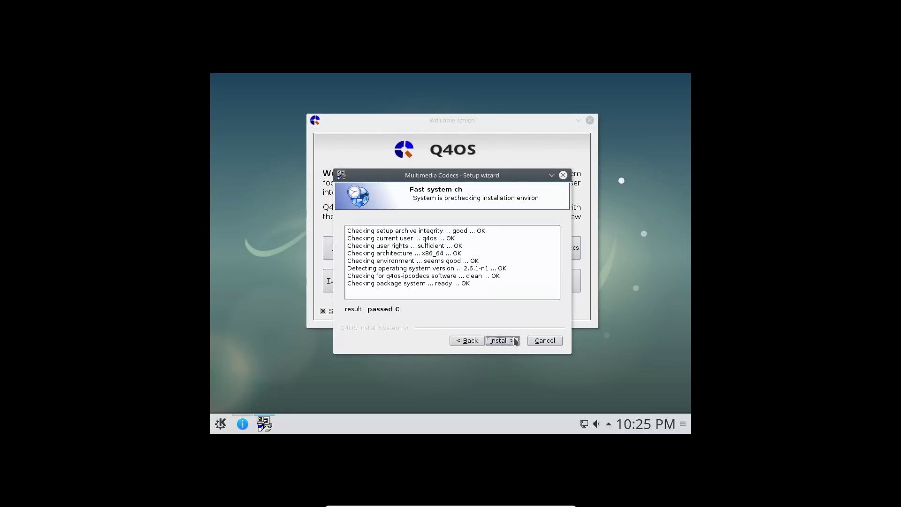
click(512, 339)
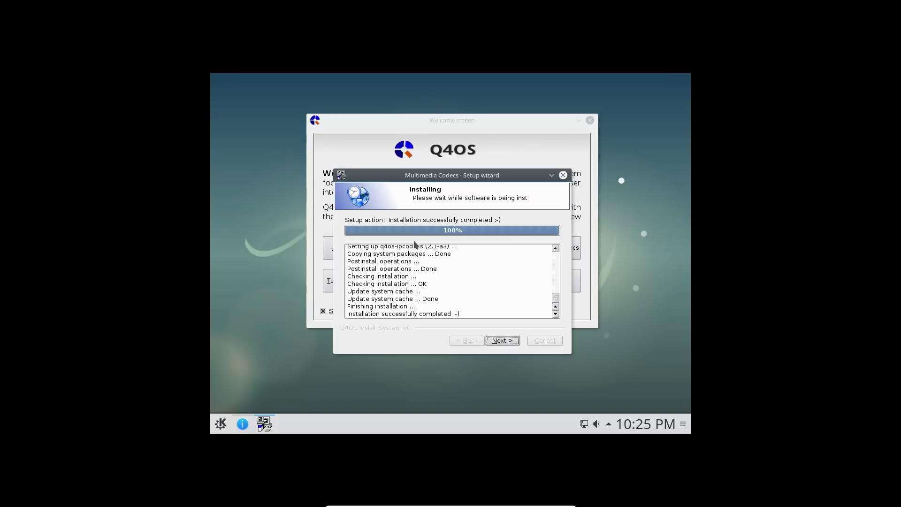
click(508, 341)
click(509, 342)
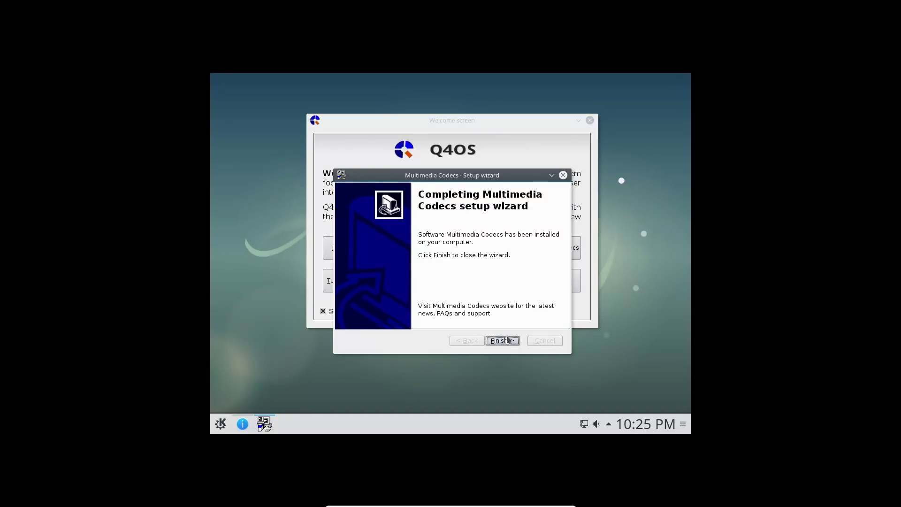
click(503, 340)
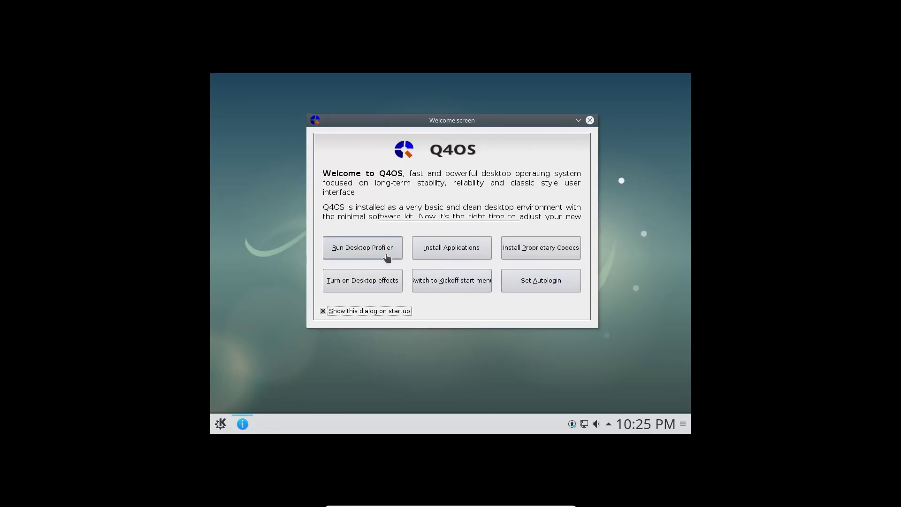
Step: In Desktop Profiler, choose the full-featured Q4OS Desktop profile, maximize the window and install it
click(374, 249)
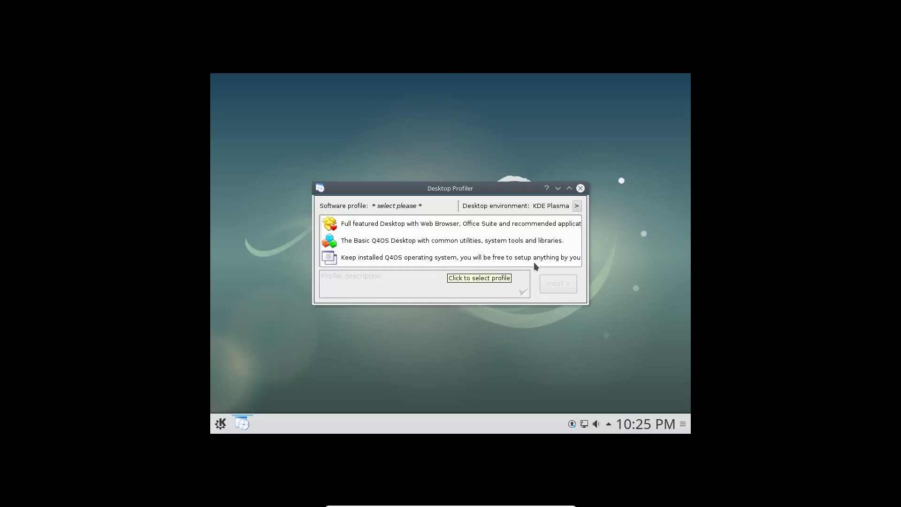
click(568, 262)
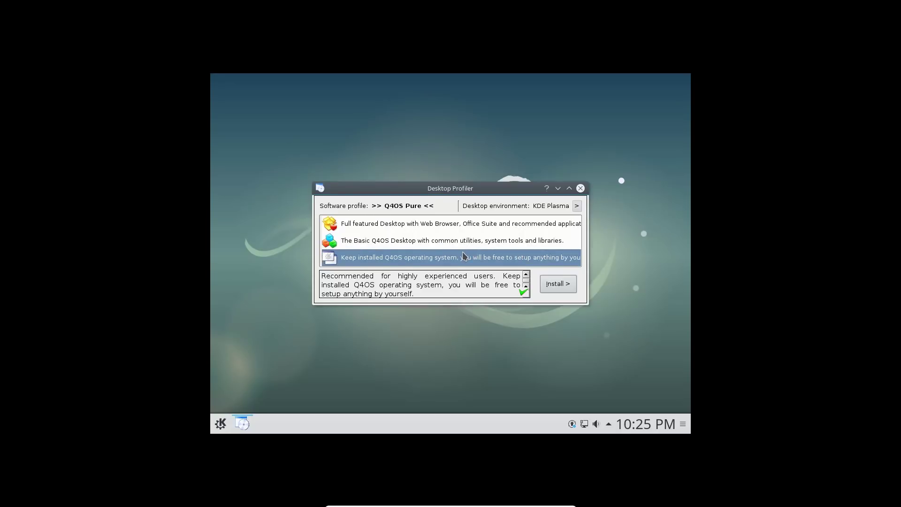
click(419, 223)
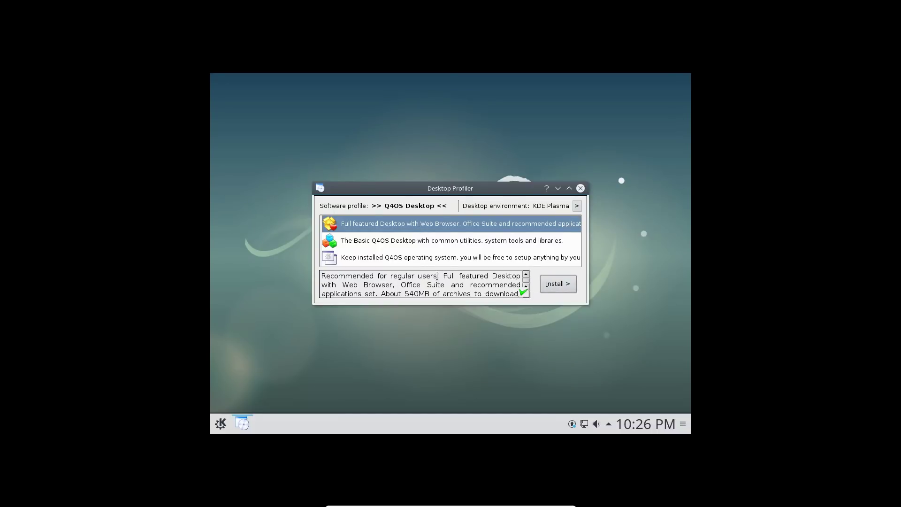
drag(516, 225, 630, 211)
click(568, 188)
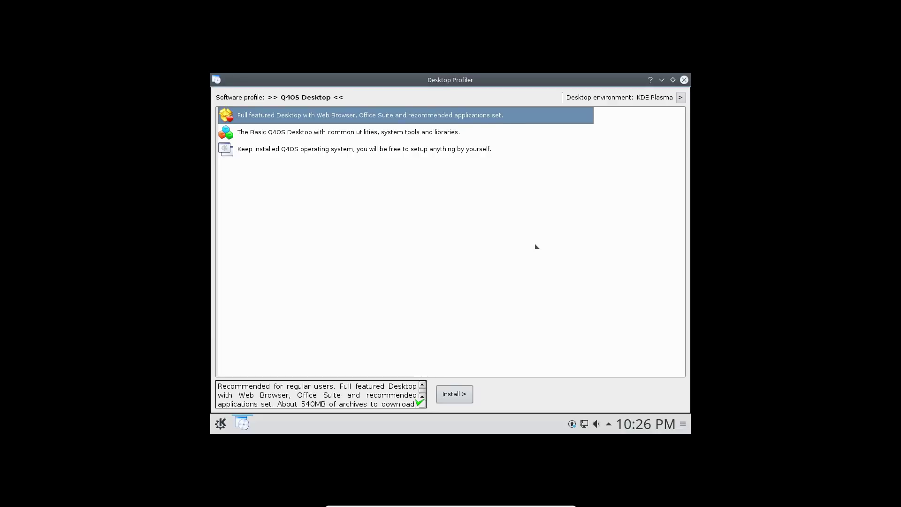
click(453, 394)
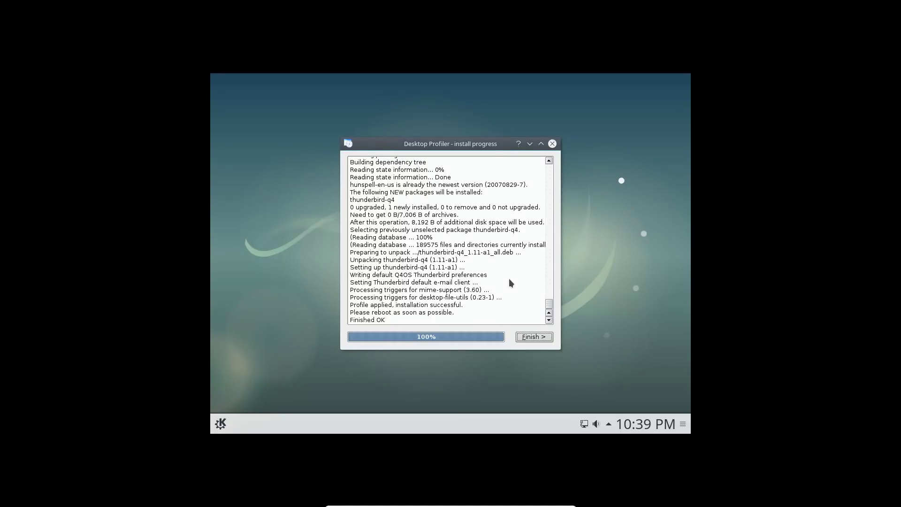
Step: Close the Desktop Profiler window once installation reaches 100%
click(536, 336)
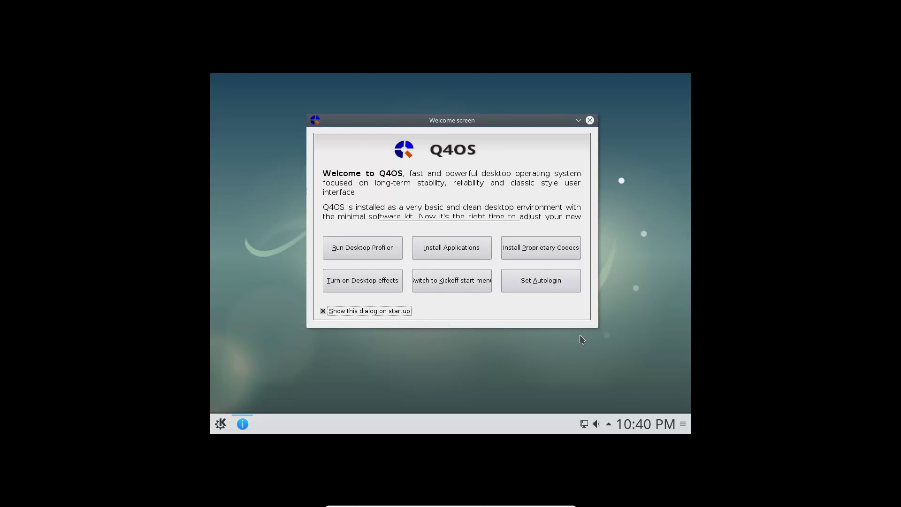
Step: Close the Welcome screen and reboot from the K menu's Leave tab
click(590, 121)
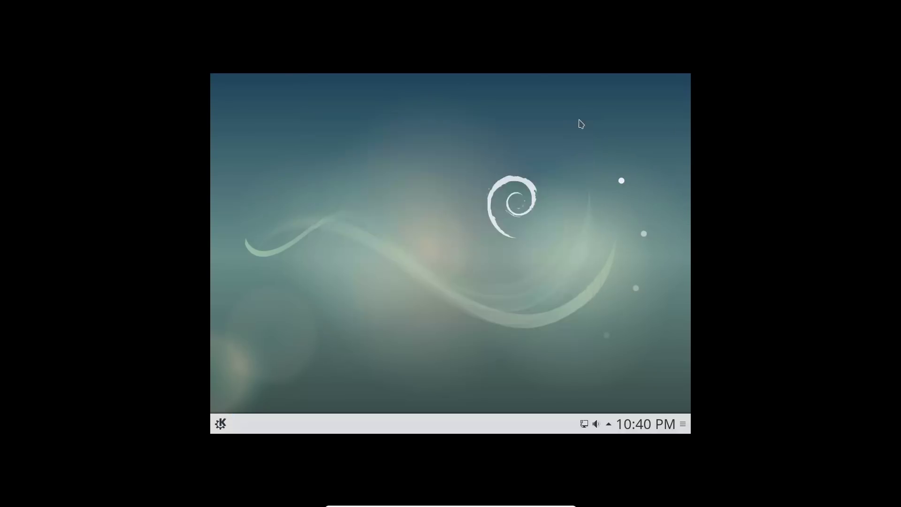
click(220, 424)
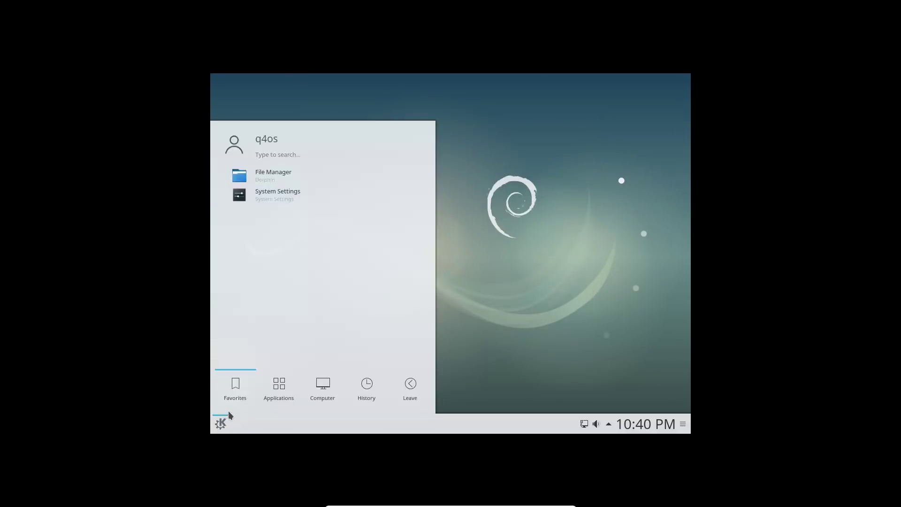
click(403, 393)
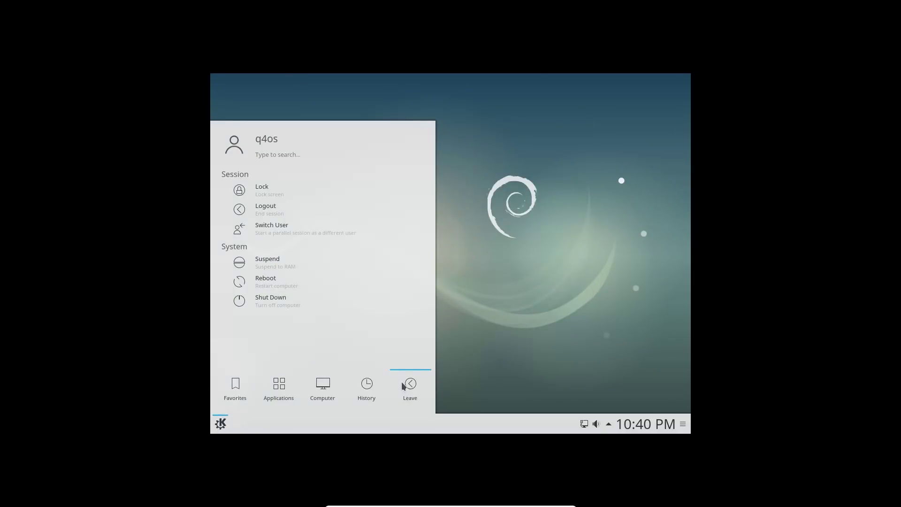
click(265, 283)
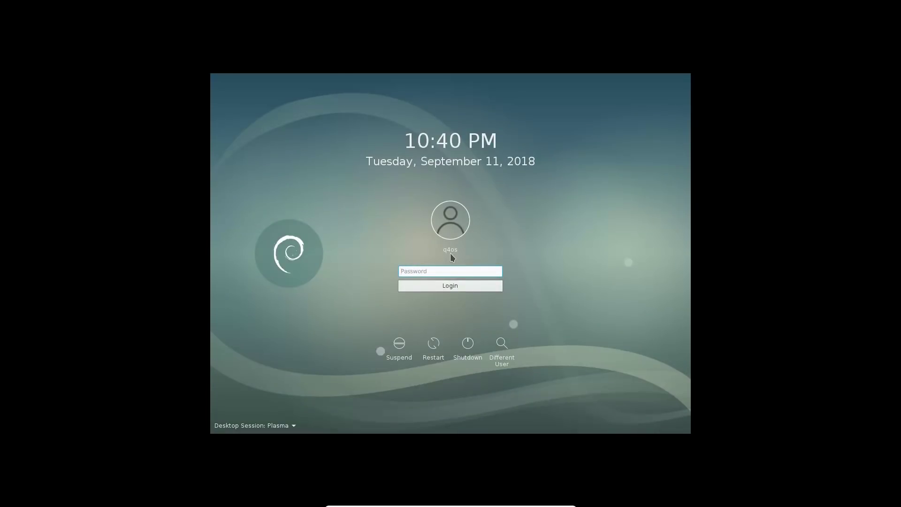
Step: Enter the account password, keep Plasma as the desktop session, and log in
text(****)
click(288, 426)
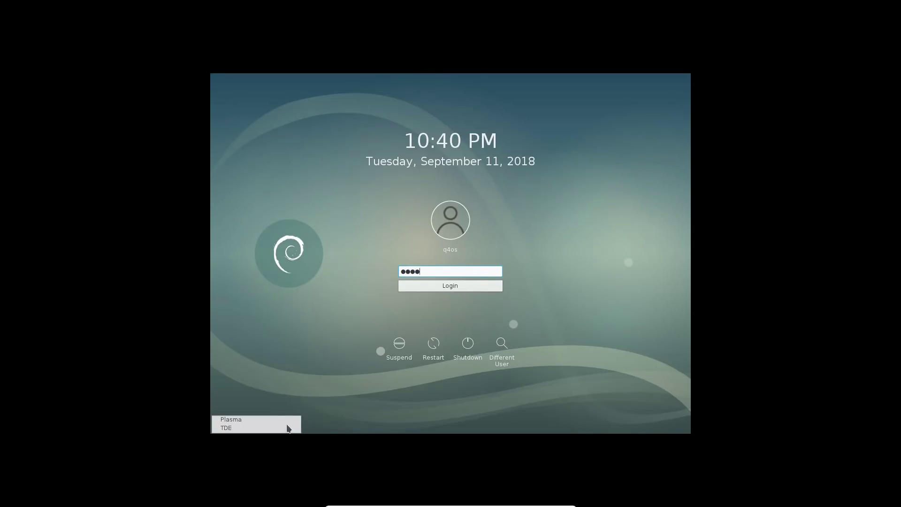
click(296, 420)
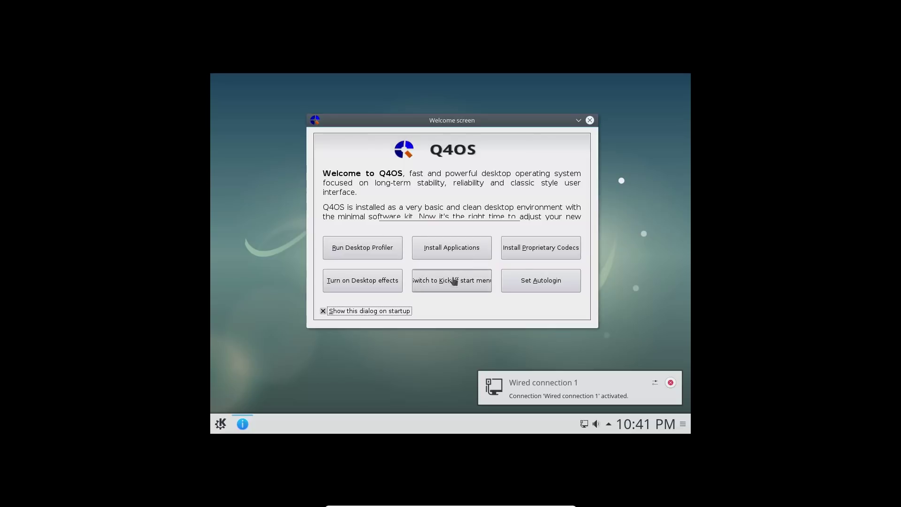
Step: Close the 'Wired connection 1' notification
click(670, 382)
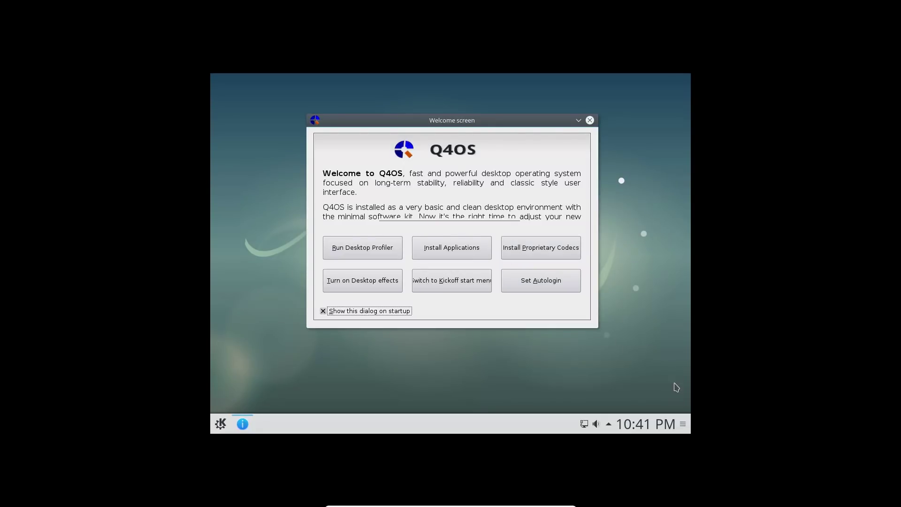
Step: Open the Software Centre, move its window up-right and scroll through apps like GParted, Wine and X2Go
click(472, 249)
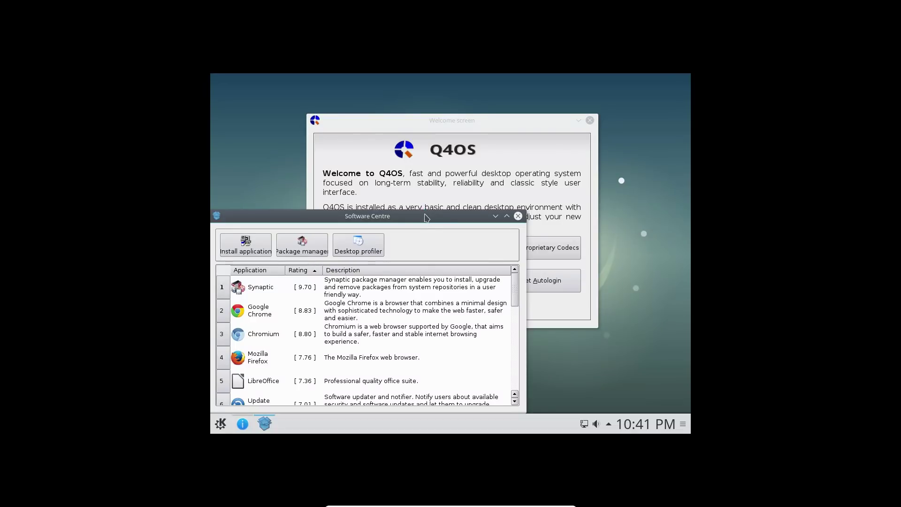
drag(426, 213, 526, 146)
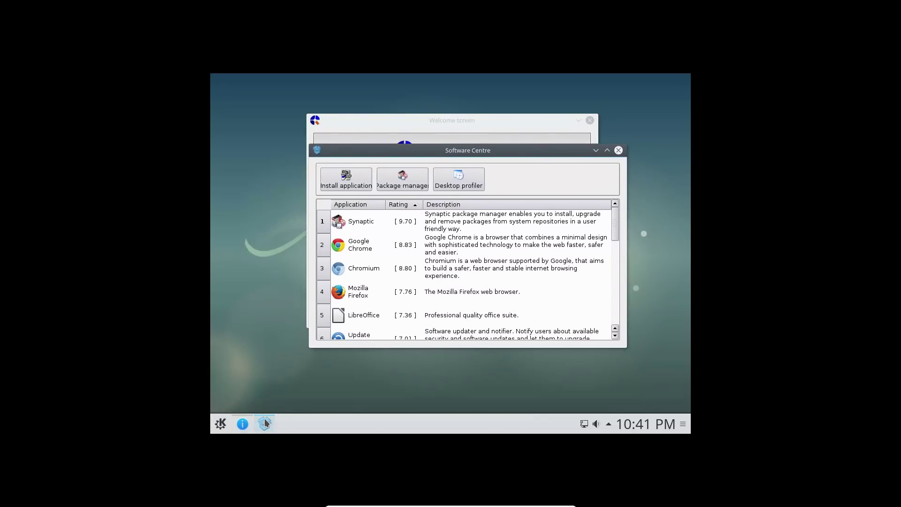
mouse_move(266, 423)
click(374, 396)
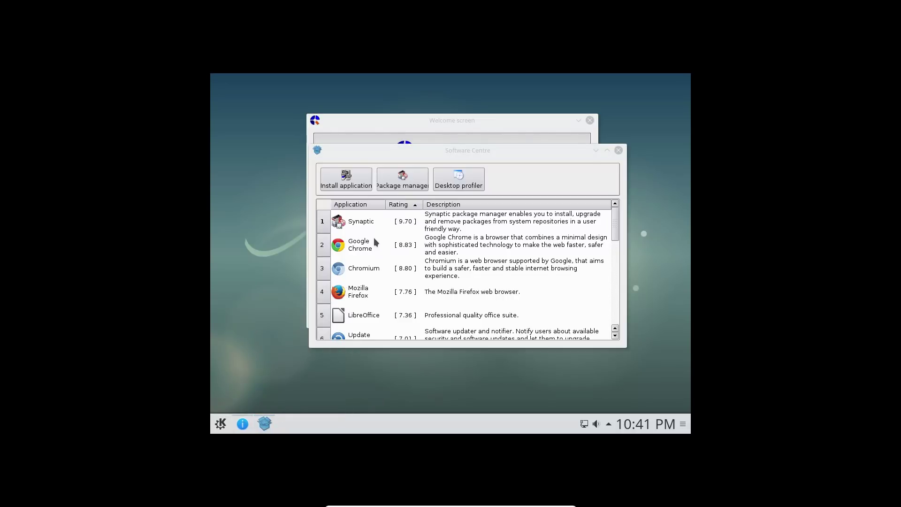
scroll(389, 258, down, 5)
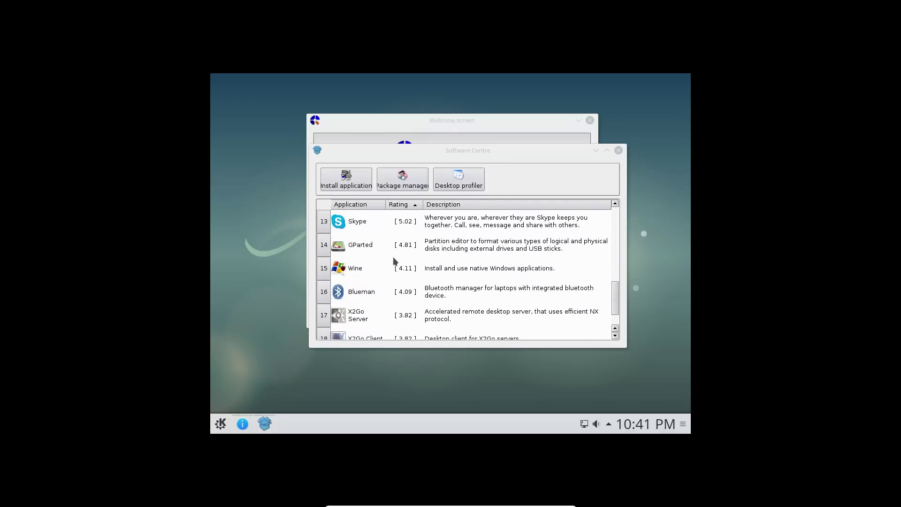
scroll(393, 260, down, 1)
scroll(373, 308, up, 5)
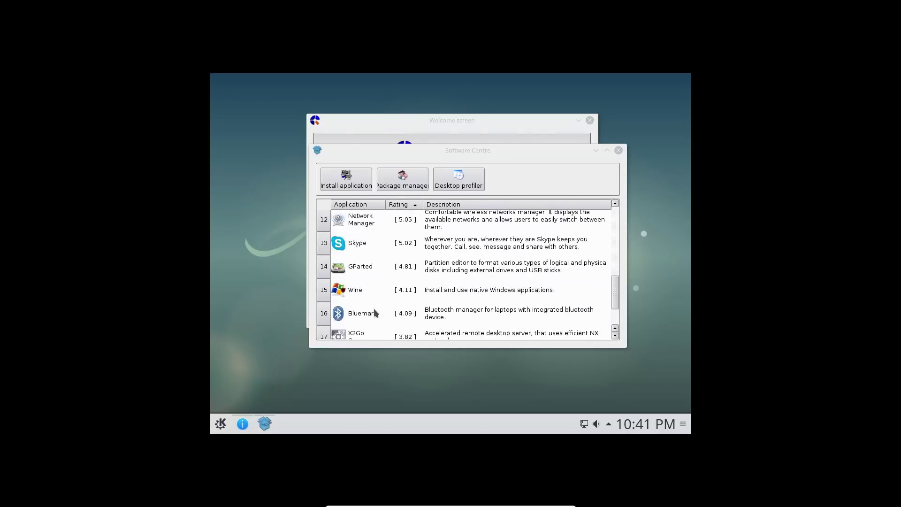
click(220, 423)
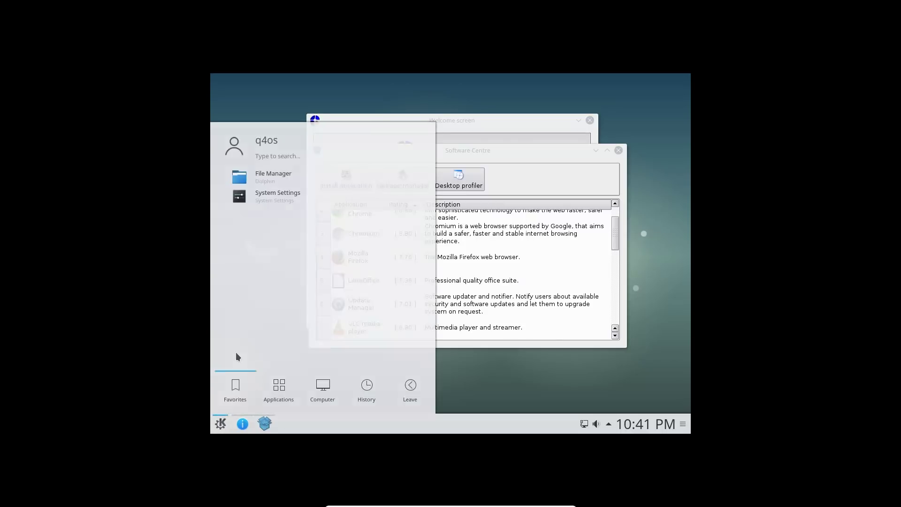
click(288, 398)
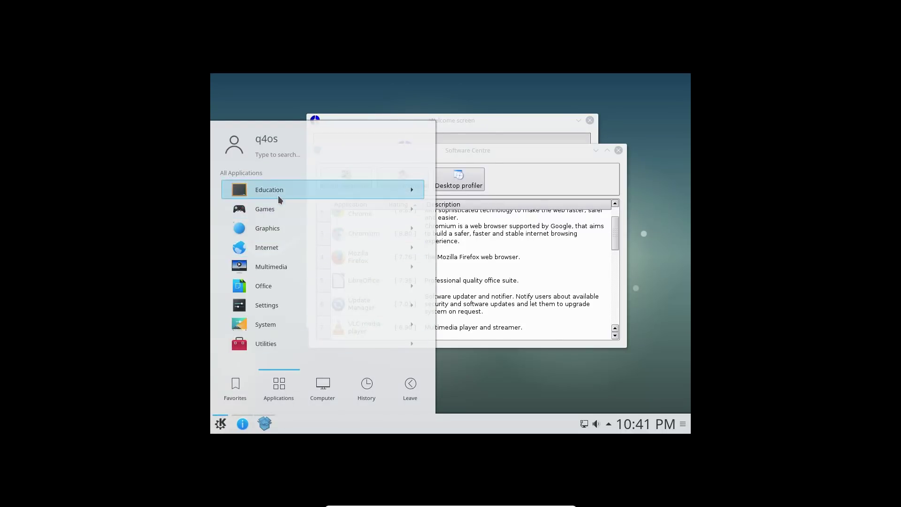
click(284, 335)
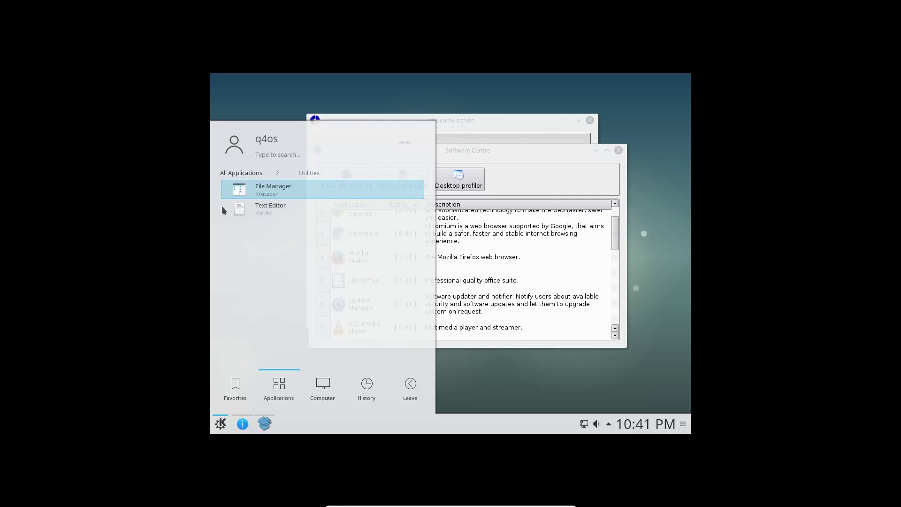
click(238, 173)
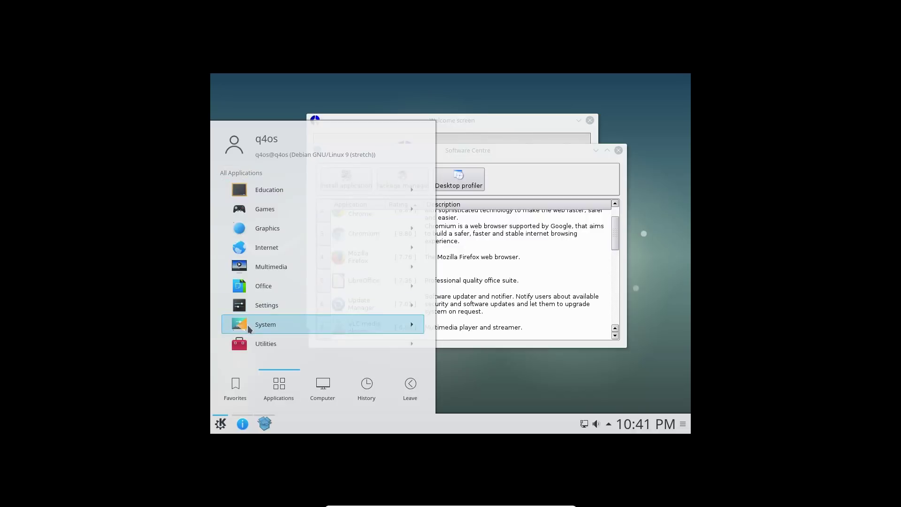
click(257, 325)
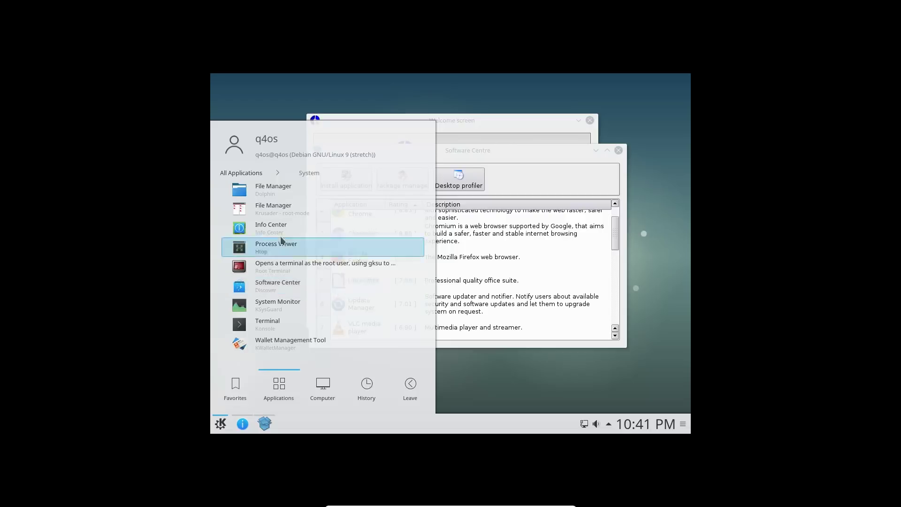
click(245, 172)
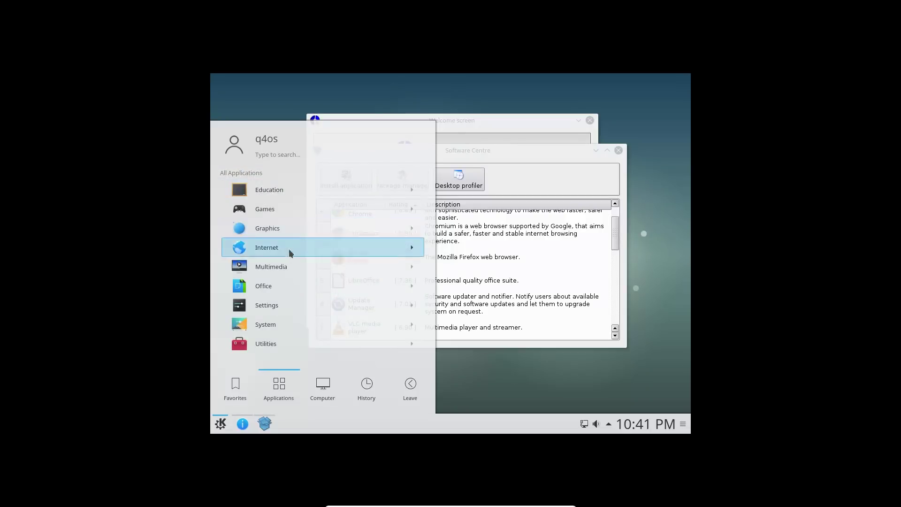
click(285, 305)
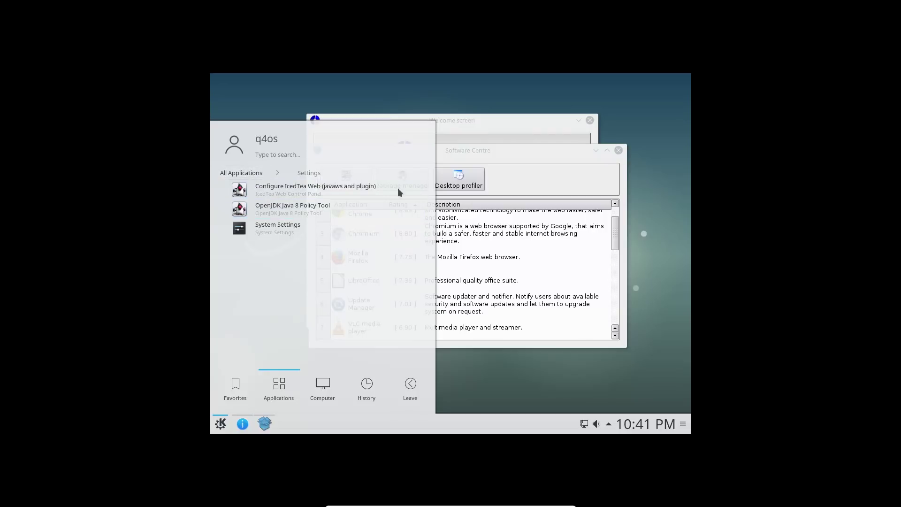
click(536, 185)
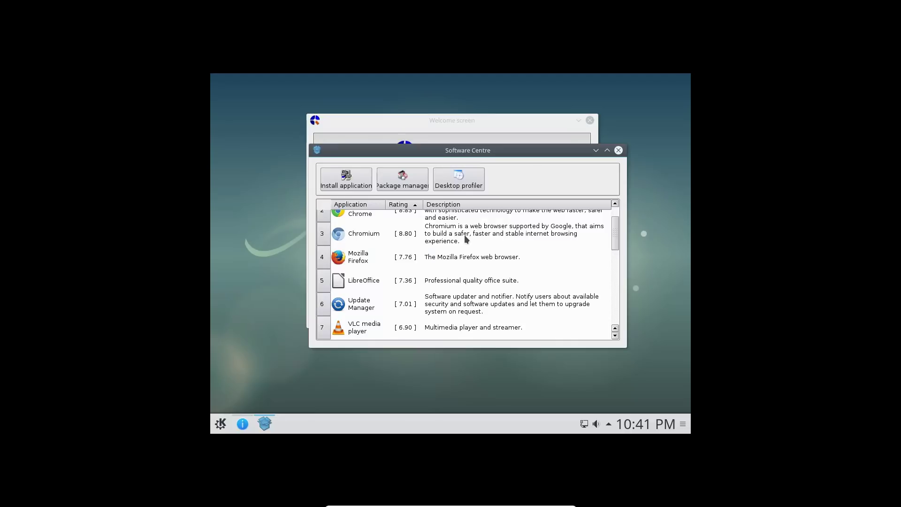
Step: Select Synaptic and try installing it, finding it is already installed
scroll(401, 308, up, 1)
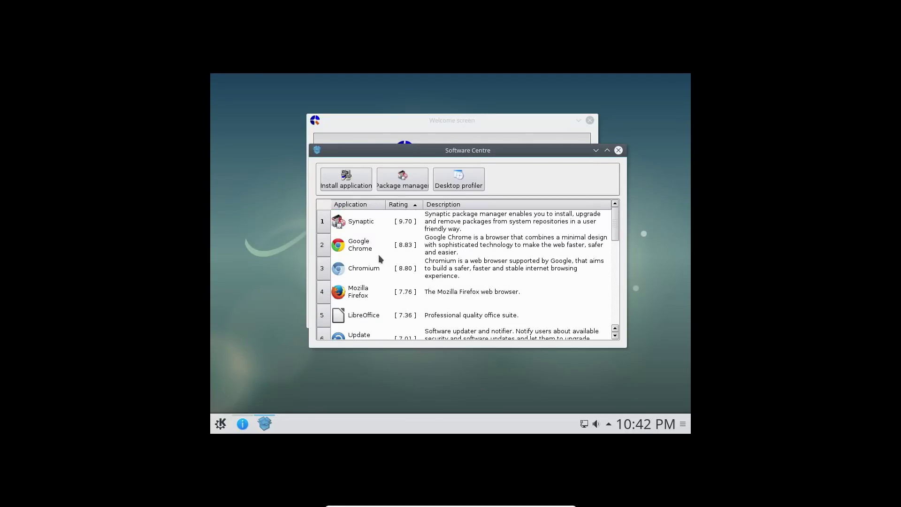
click(365, 226)
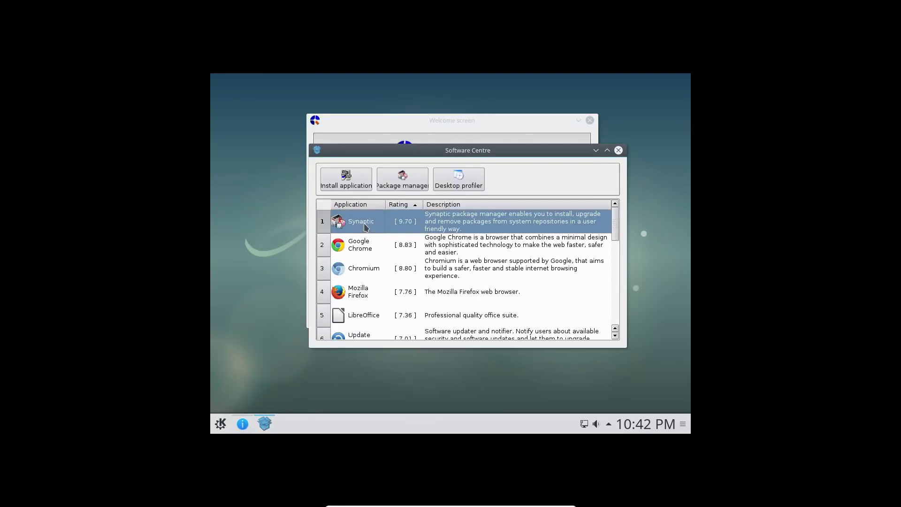
click(354, 188)
click(441, 266)
click(221, 425)
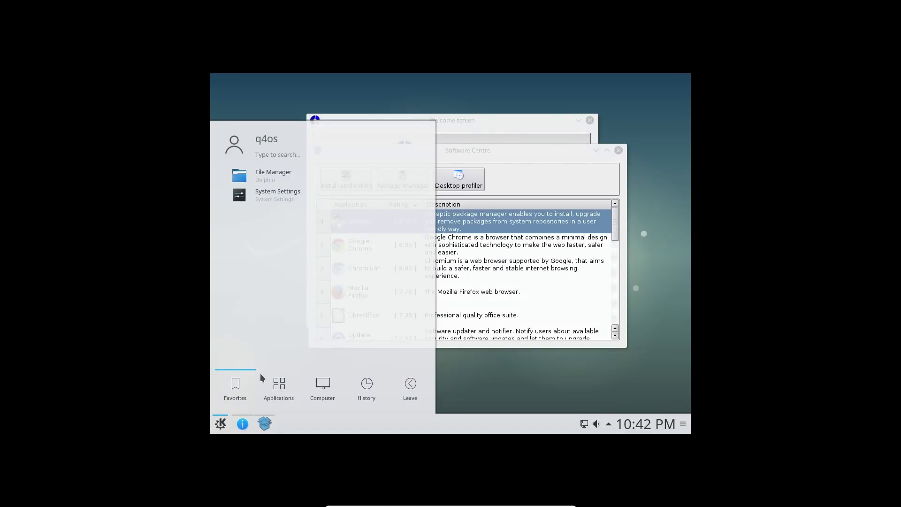
click(544, 377)
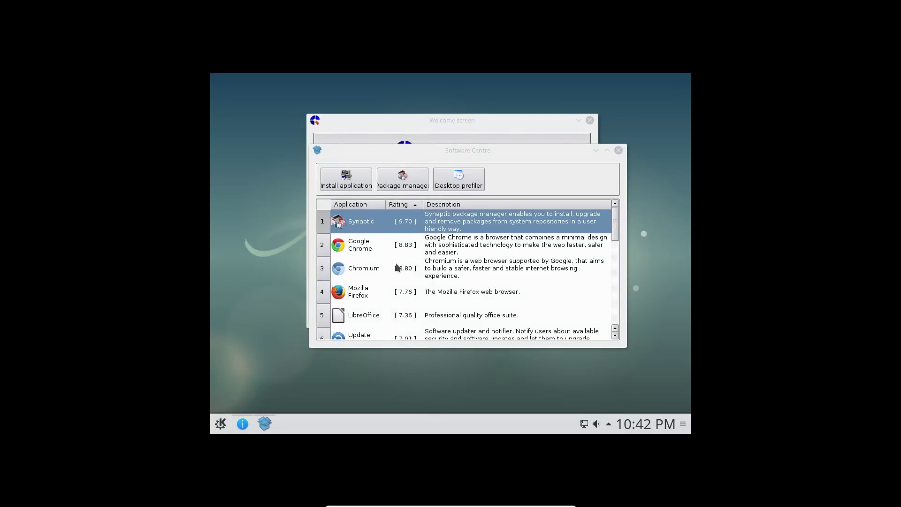
Step: Select Synaptic again, cancel the uninstall prompt, and close the Software Centre and Welcome screen
click(390, 240)
click(361, 227)
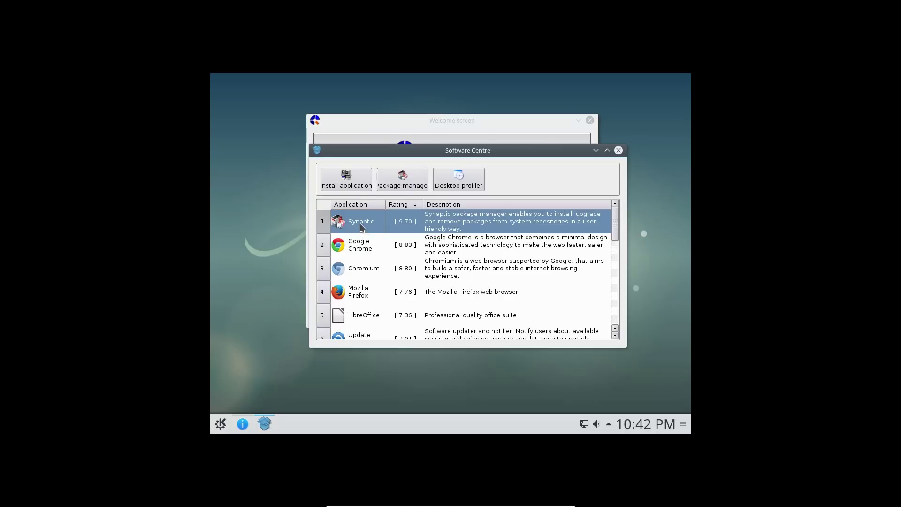
click(359, 188)
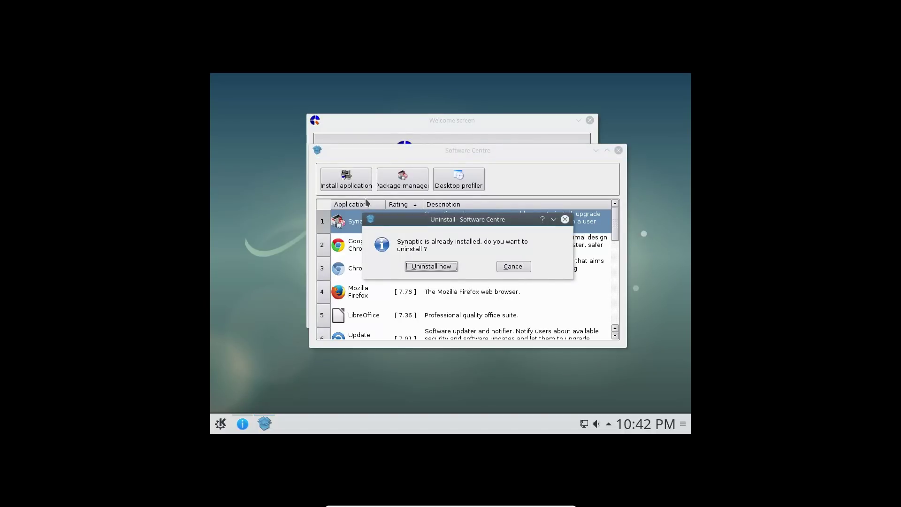
click(512, 273)
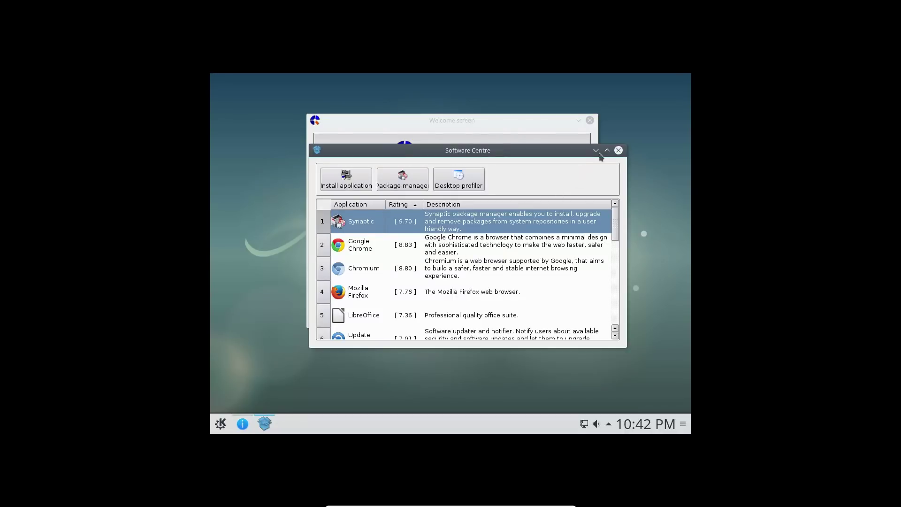
click(618, 150)
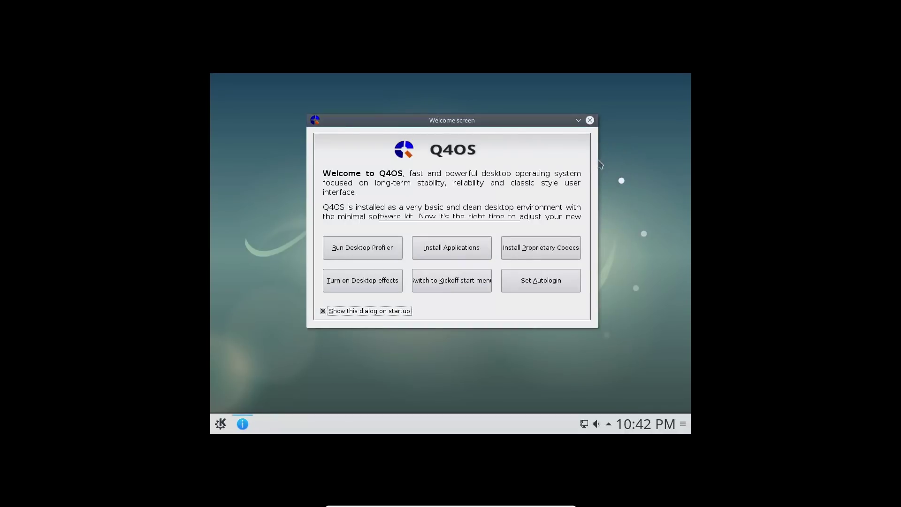
click(589, 121)
Step: Open the launcher's application categories and browse Education's Mathematics and Science, then Games
click(221, 425)
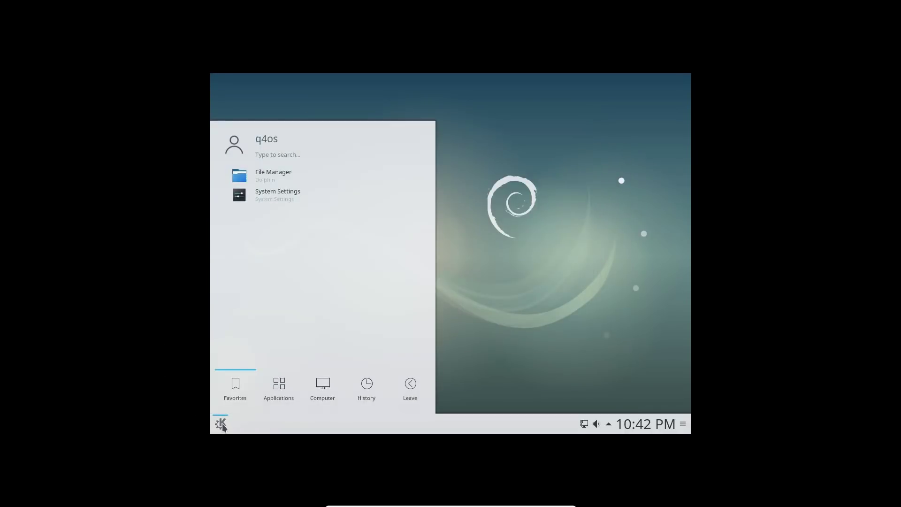
click(276, 392)
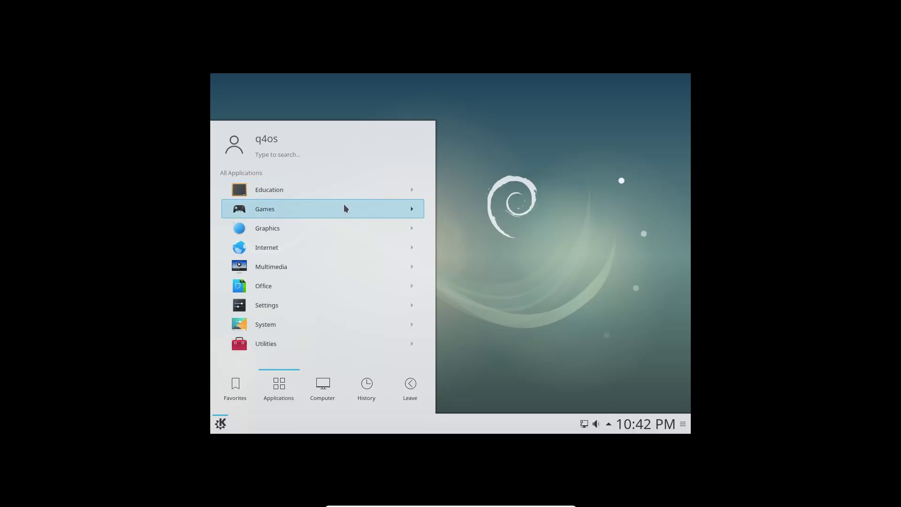
click(328, 193)
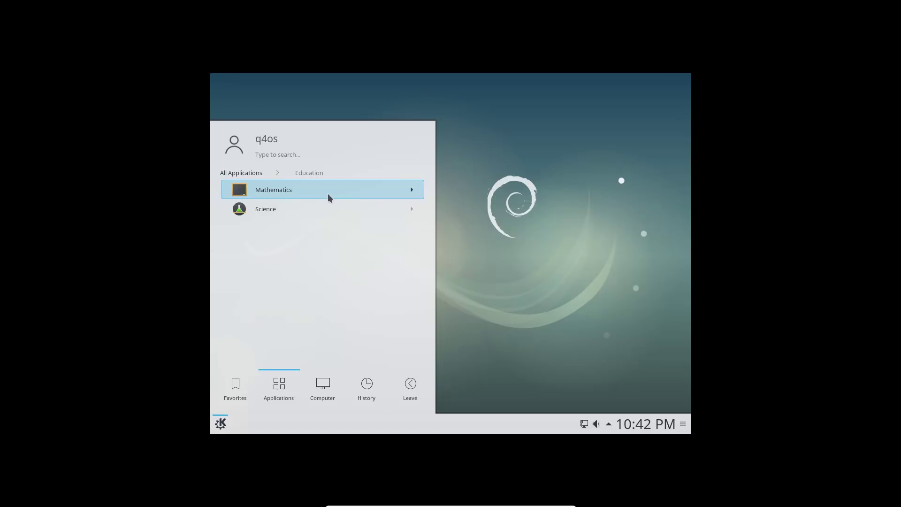
click(327, 193)
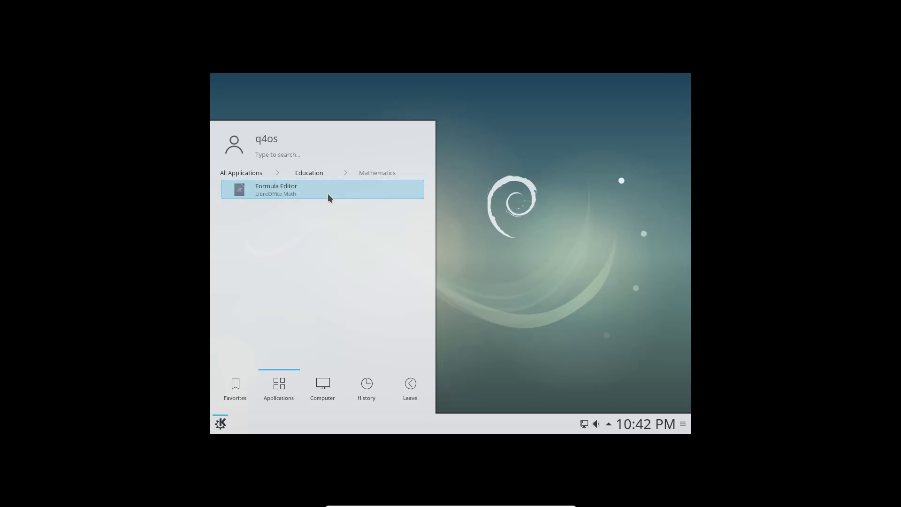
click(308, 169)
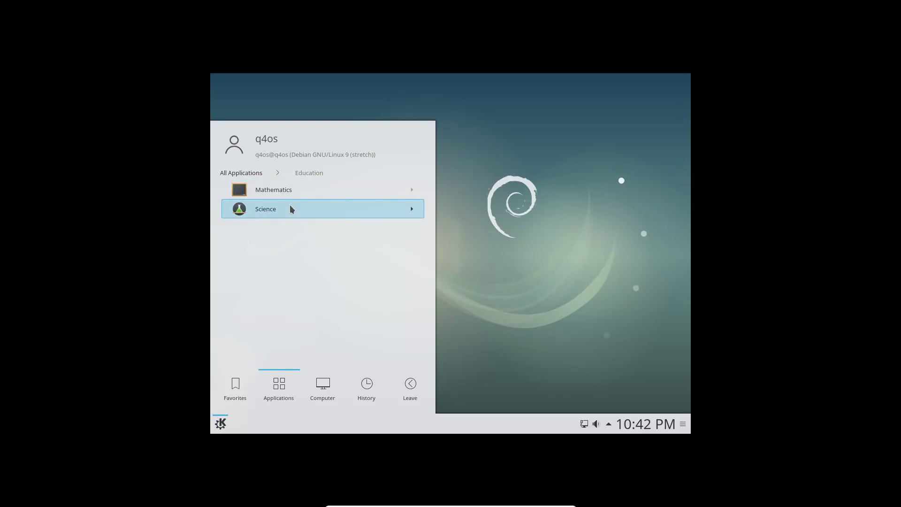
click(290, 209)
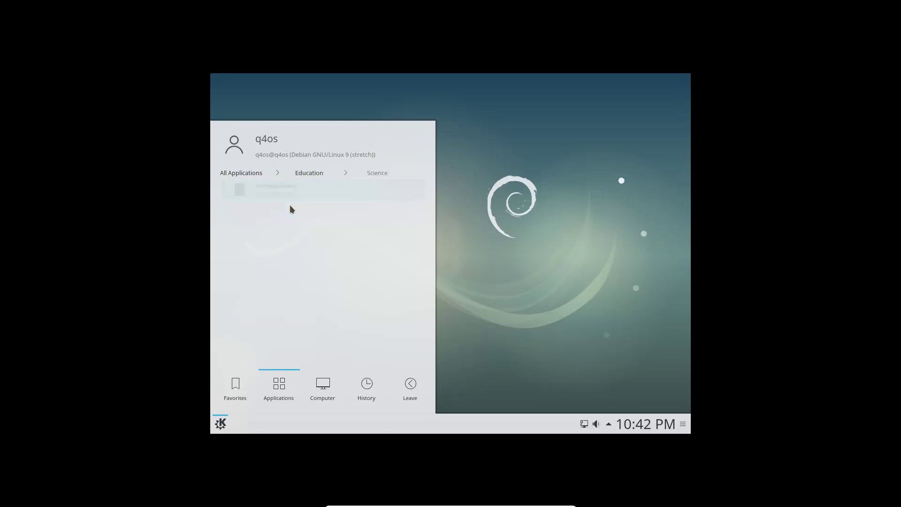
click(255, 176)
click(255, 204)
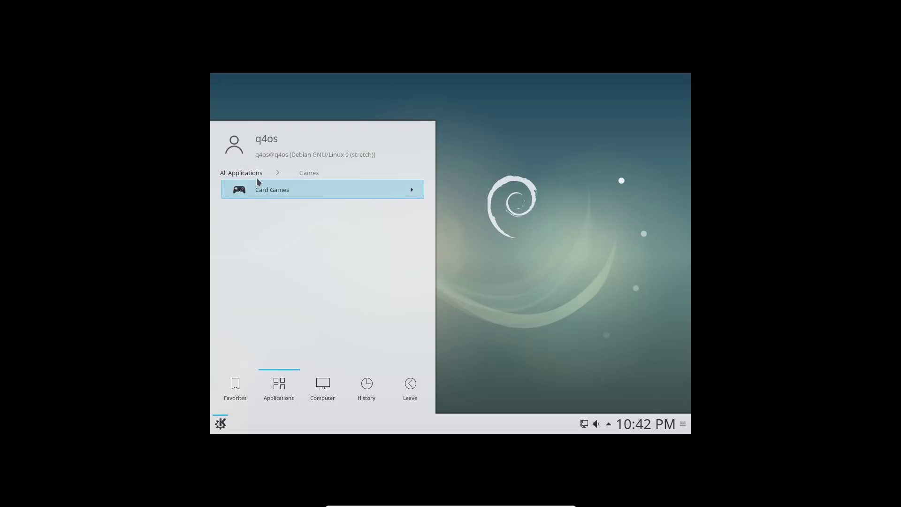
click(256, 177)
Step: Revisit Education and Games' Card Games, ending on Graphics with Okular and LibreOffice Draw
click(261, 192)
click(277, 192)
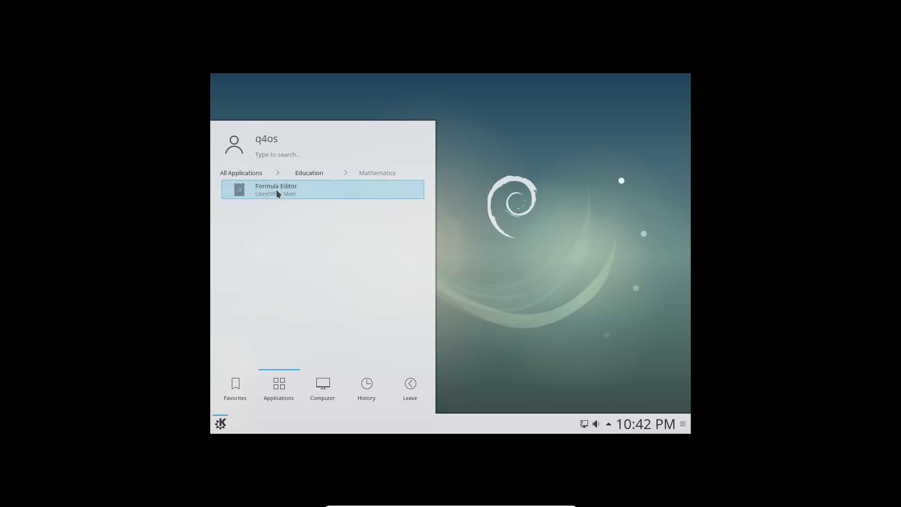
click(256, 174)
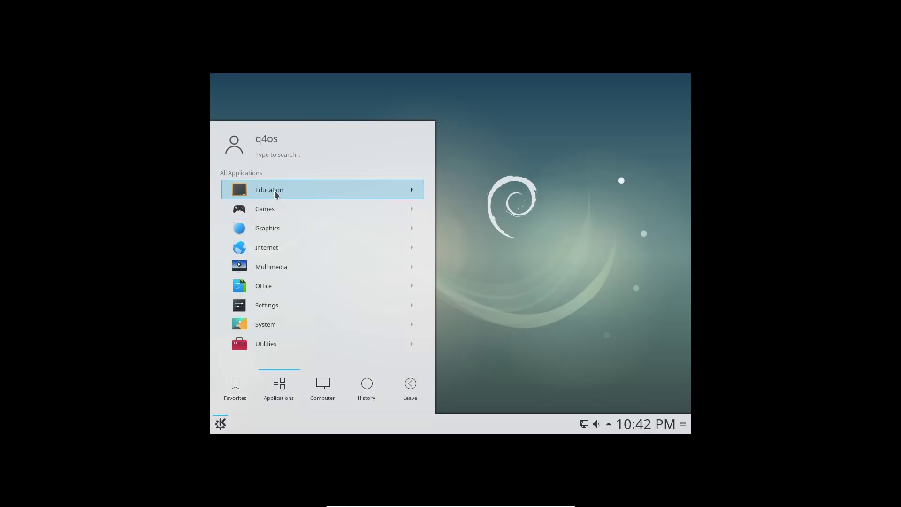
click(274, 190)
click(272, 206)
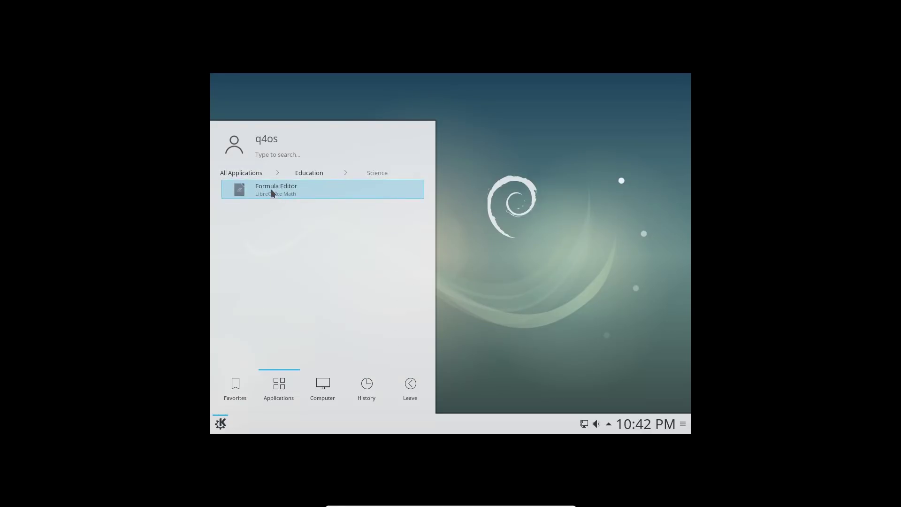
click(252, 177)
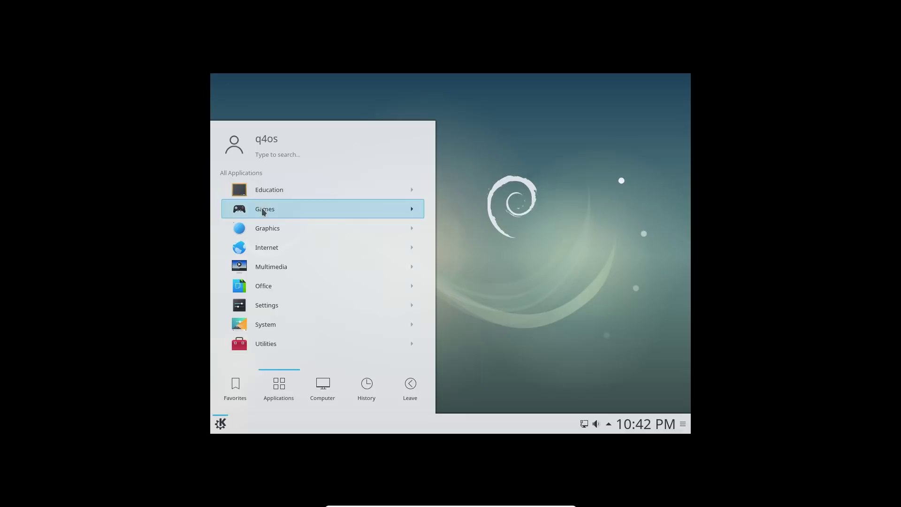
click(261, 208)
click(266, 190)
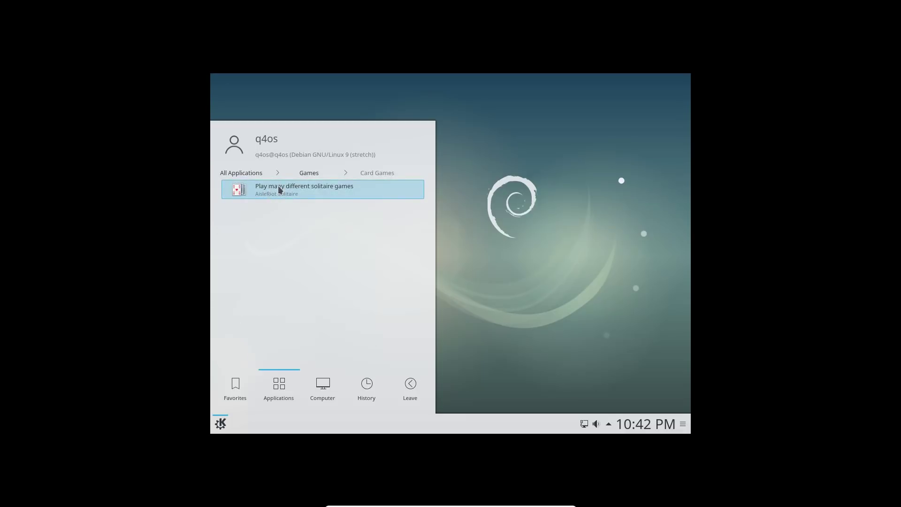
click(253, 177)
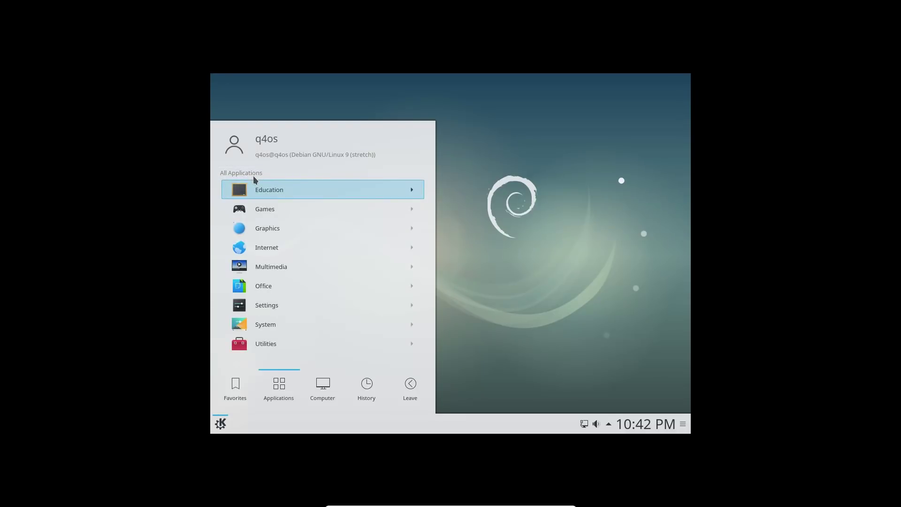
click(265, 227)
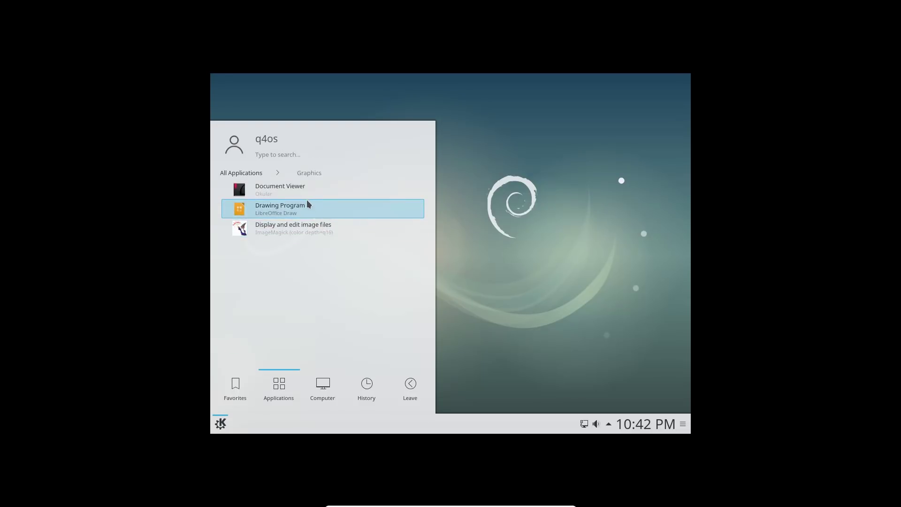
Step: View the Internet, Multimedia and Office app lists in turn, returning to All Applications each time
click(252, 175)
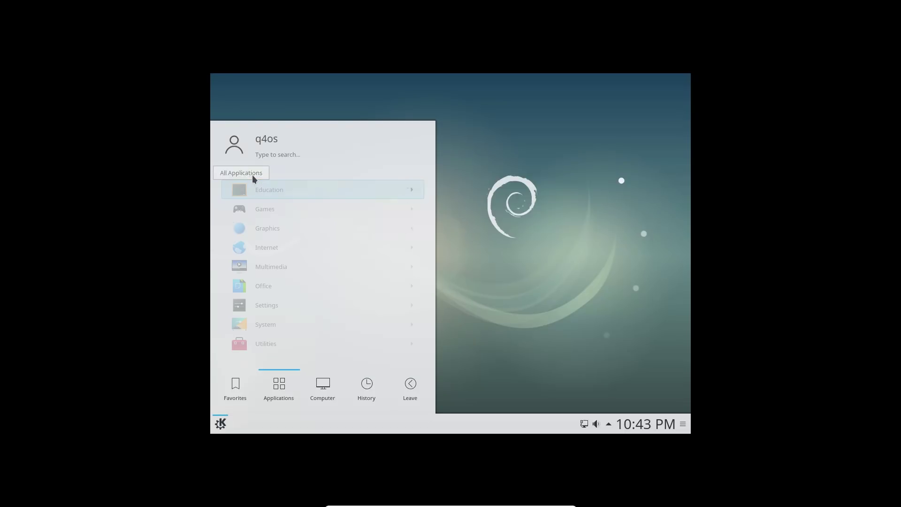
click(274, 238)
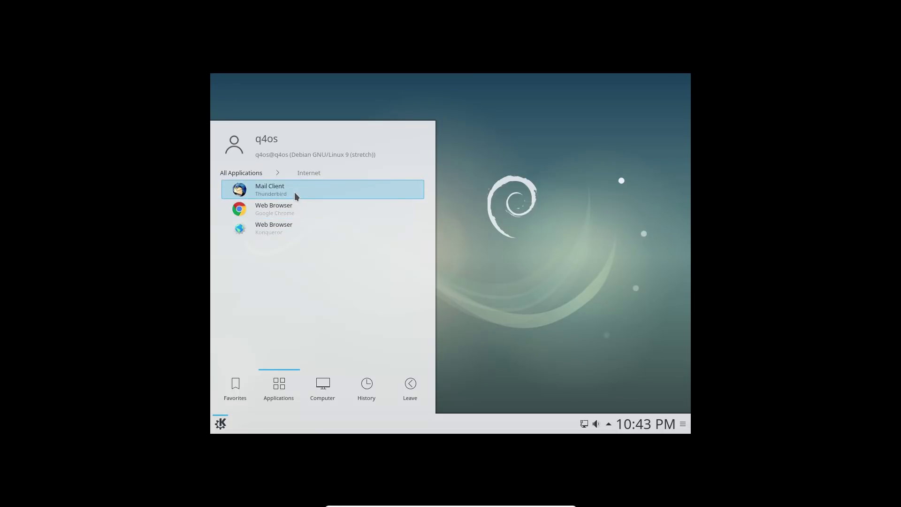
click(244, 173)
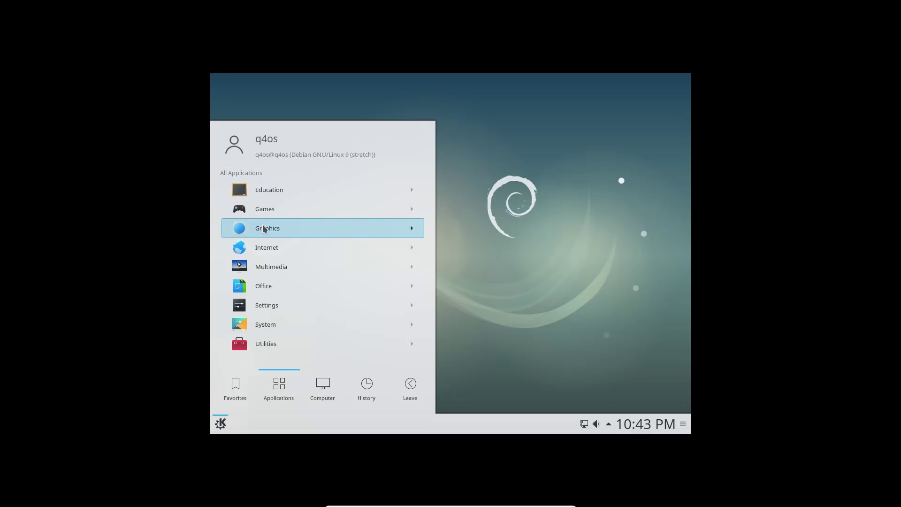
click(266, 265)
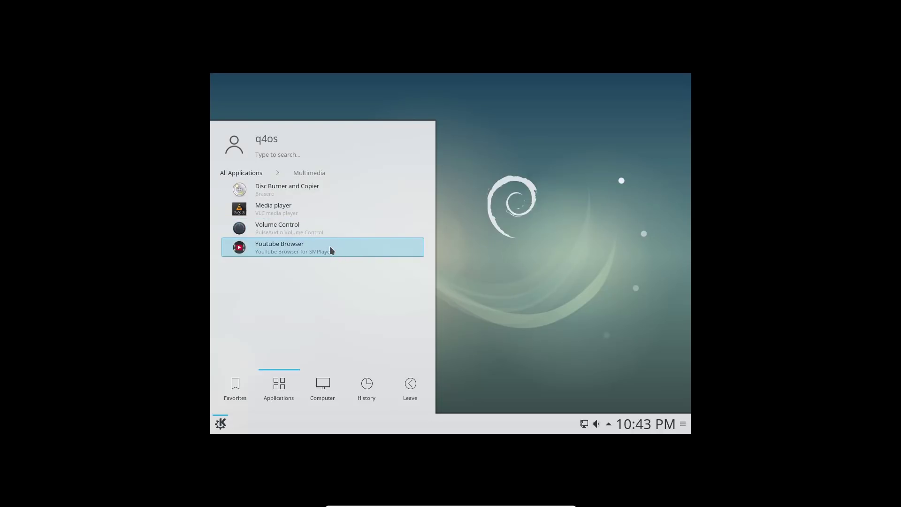
click(249, 173)
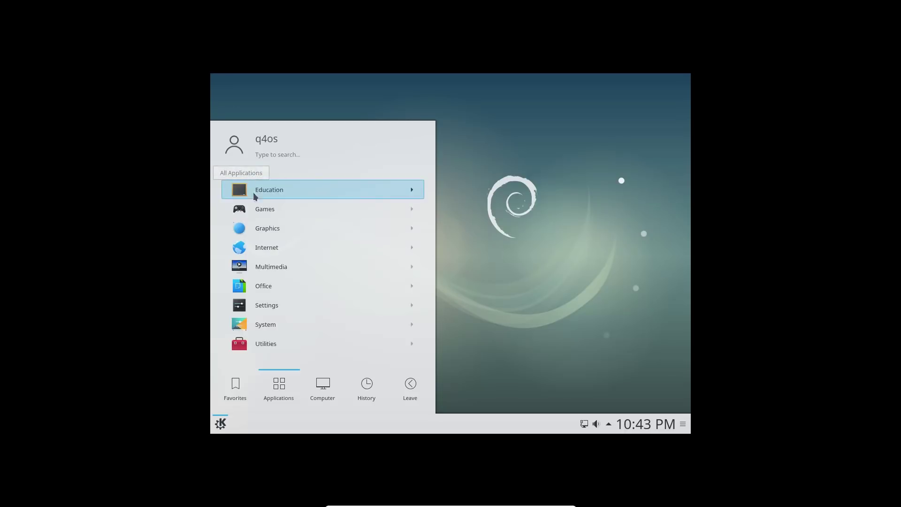
click(269, 284)
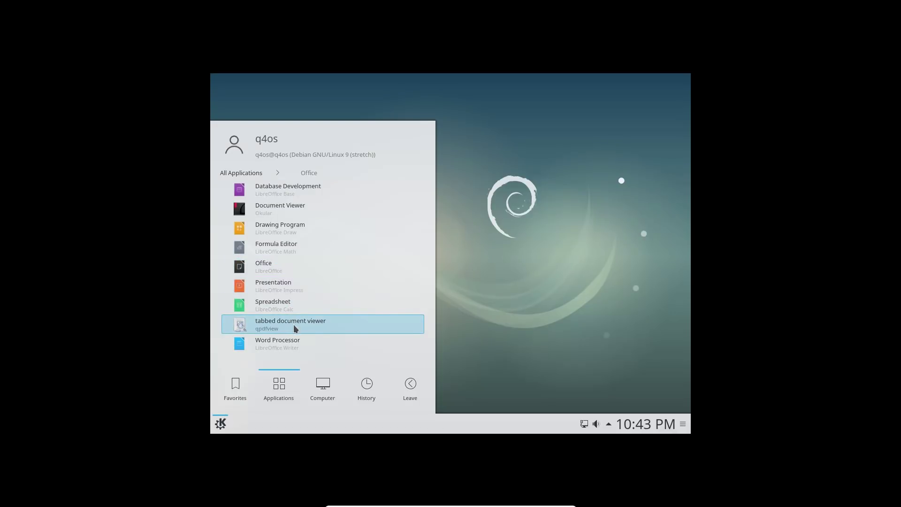
click(259, 172)
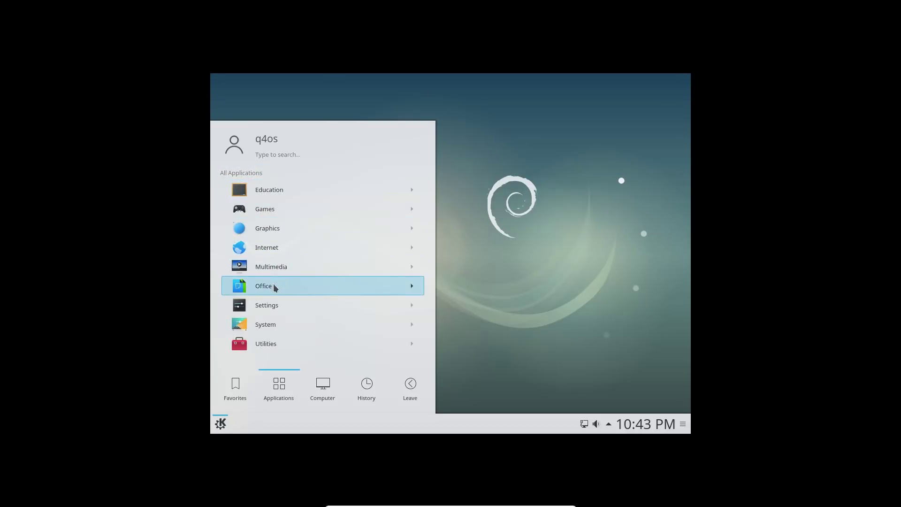
Step: Browse the Settings and Utilities categories, open System, then search 'ht' to find Htop
click(264, 306)
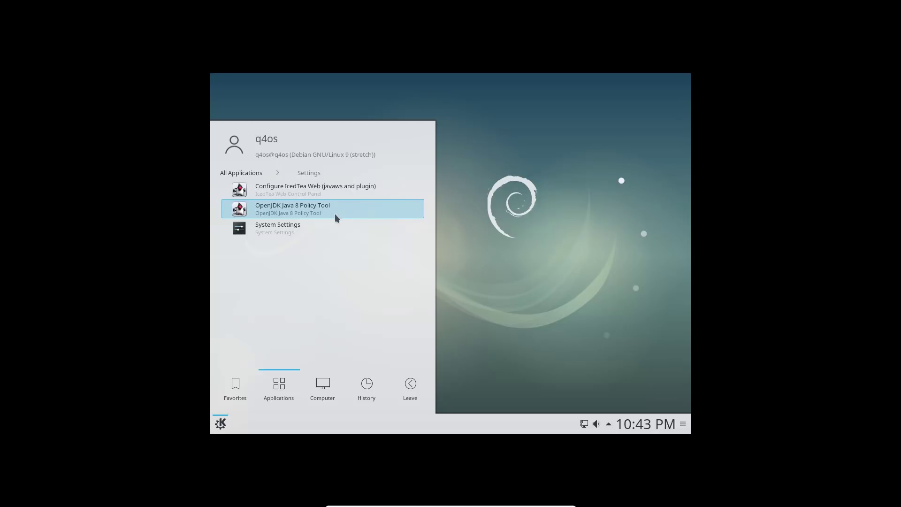
click(249, 172)
click(291, 338)
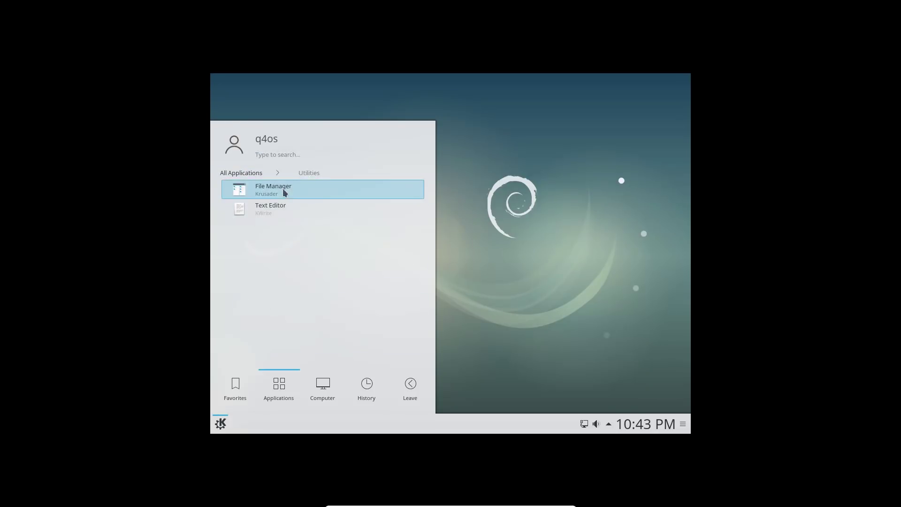
click(250, 174)
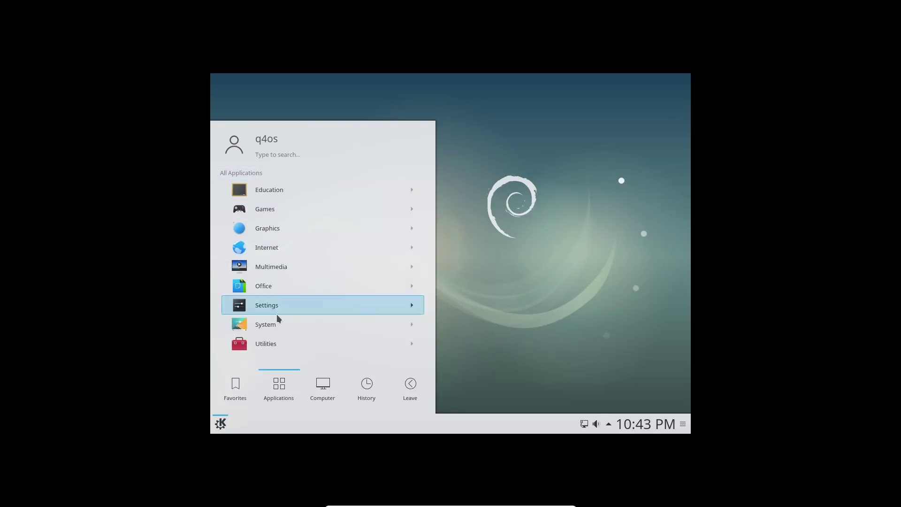
click(279, 322)
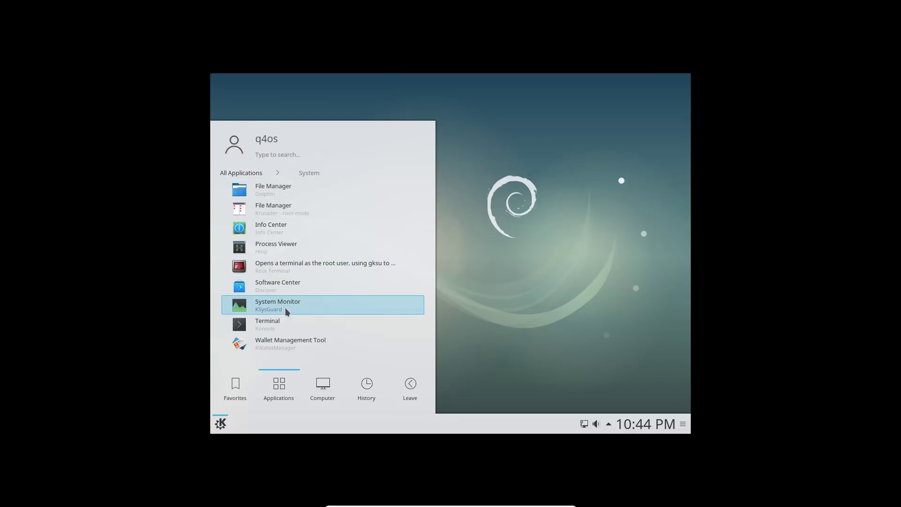
text(ht)
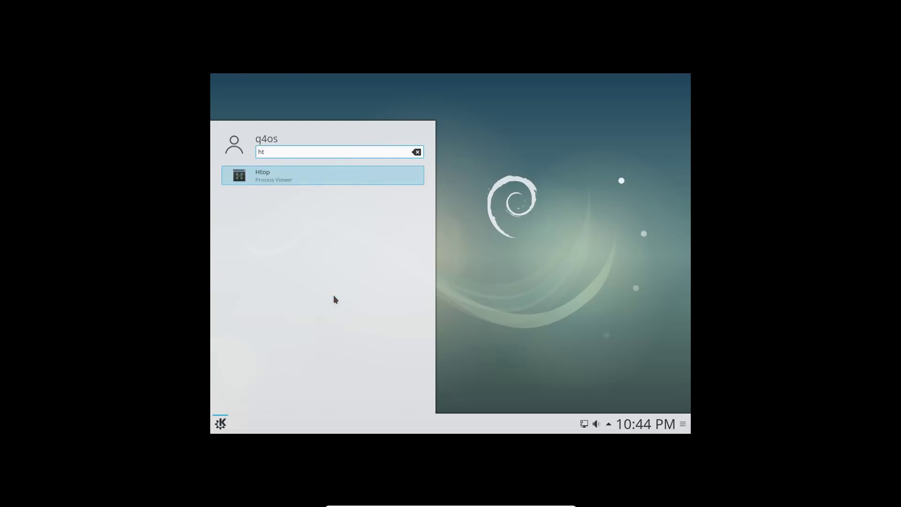
Step: Launch Htop in Konsole to view processes and CPU load, move its window, then close it
click(277, 177)
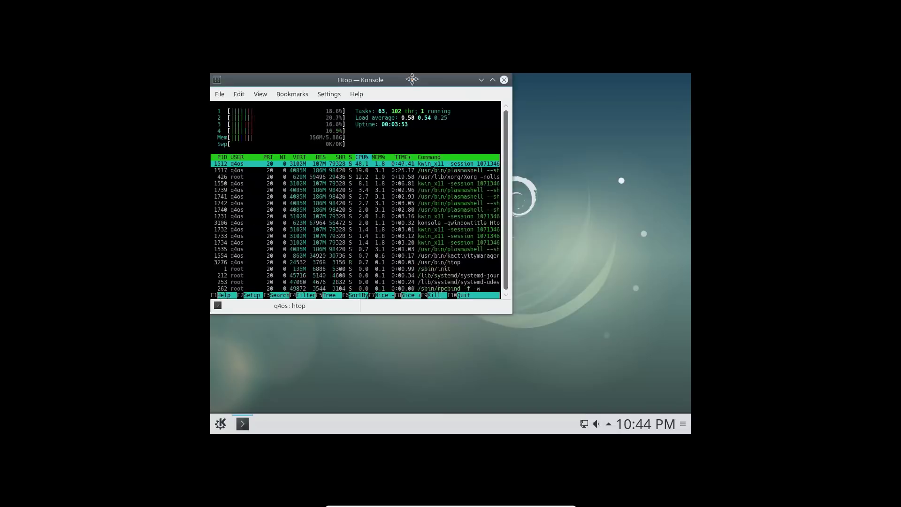
drag(412, 77, 523, 123)
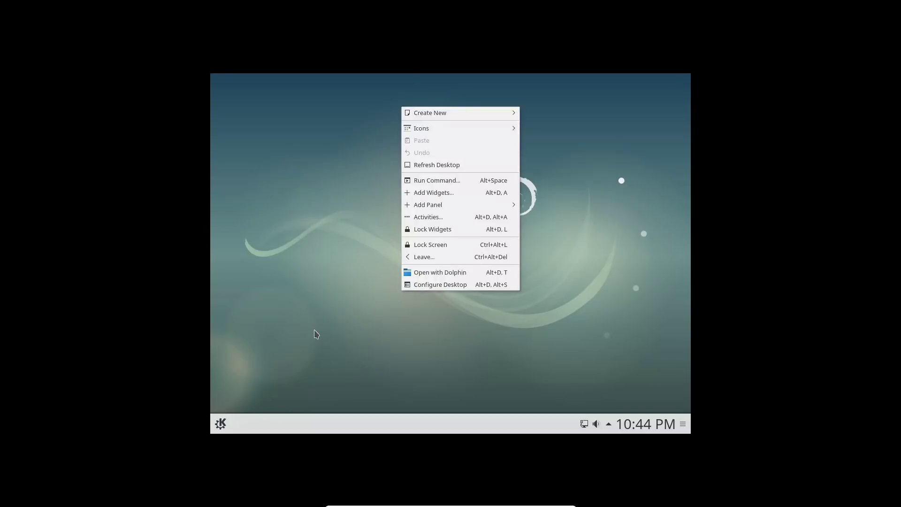
click(313, 334)
Step: Open System Settings and go to the Display and Monitor settings
right_click(310, 358)
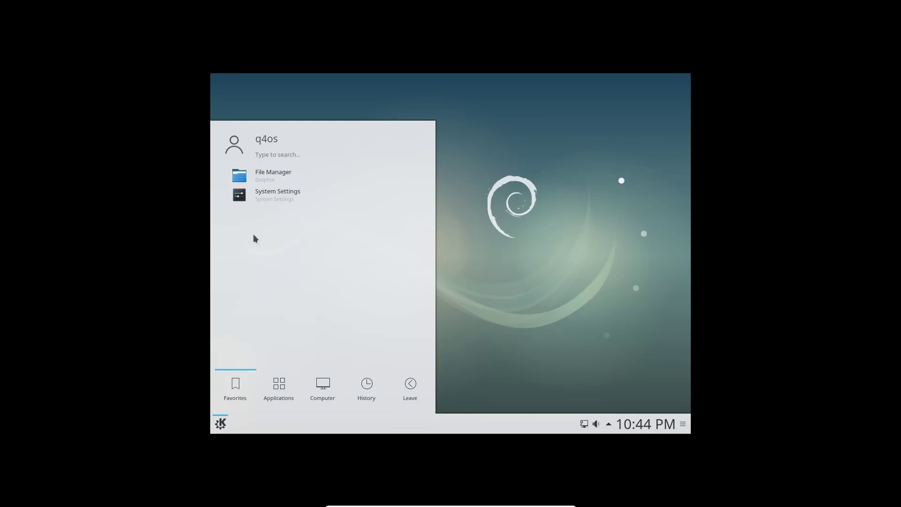
click(267, 203)
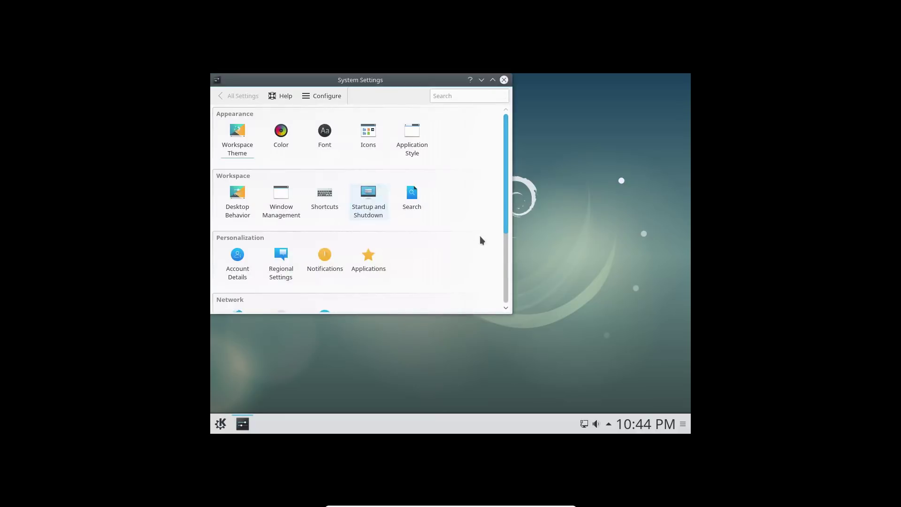
scroll(316, 193, down, 5)
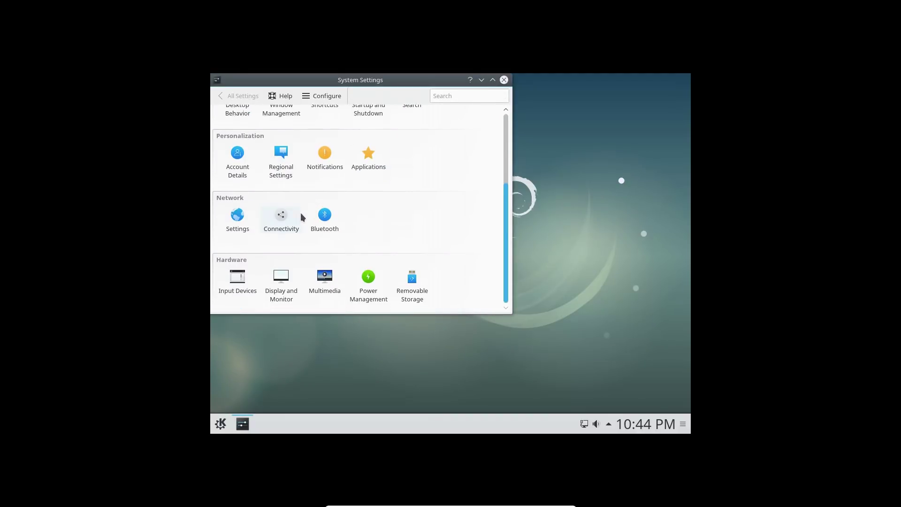
click(276, 290)
Step: Check the primary display and Normal orientation dropdowns unchanged, then view the Compositor and Gamma pages
click(367, 281)
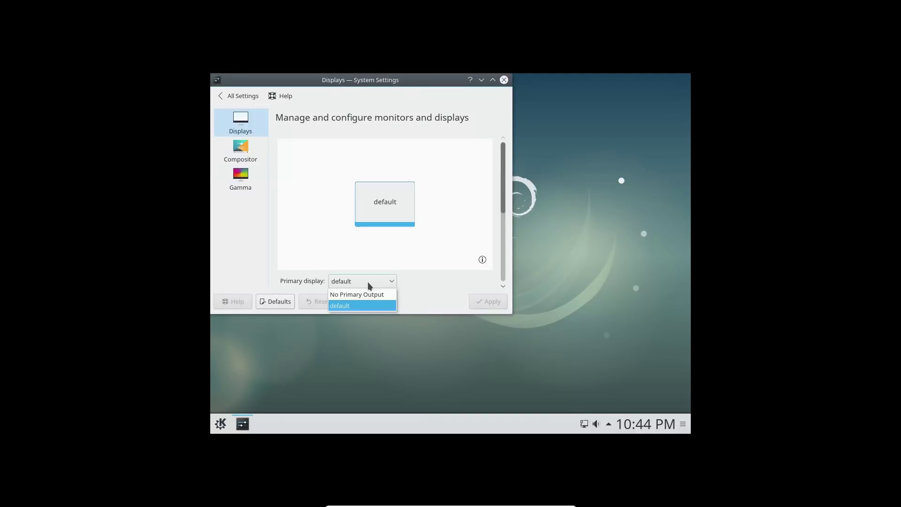
click(367, 281)
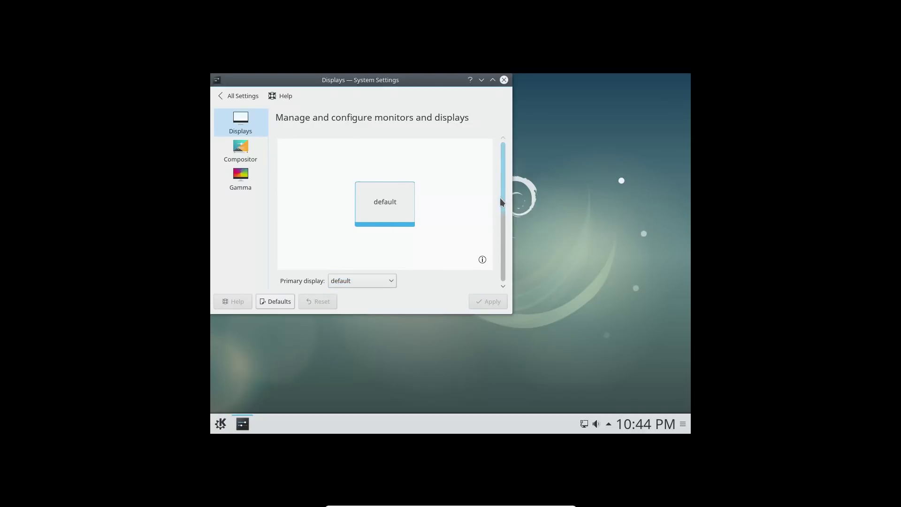
drag(503, 202, 510, 264)
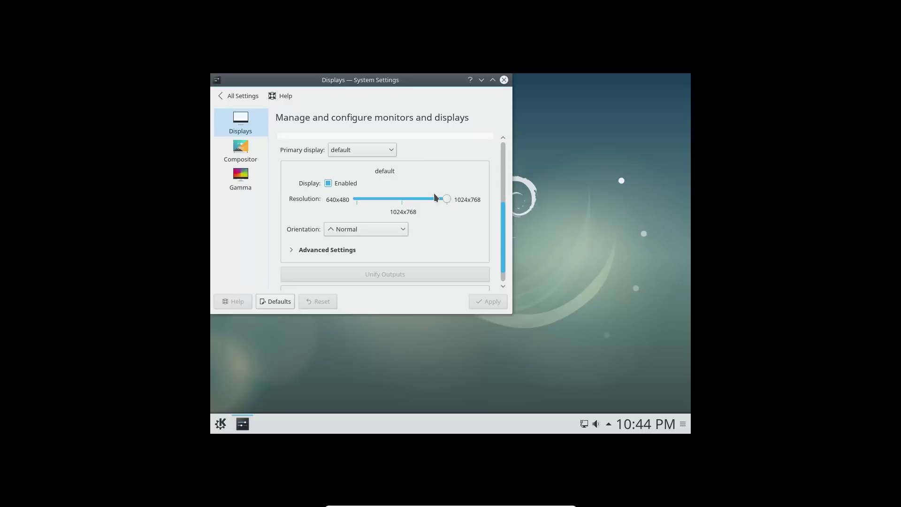
click(382, 148)
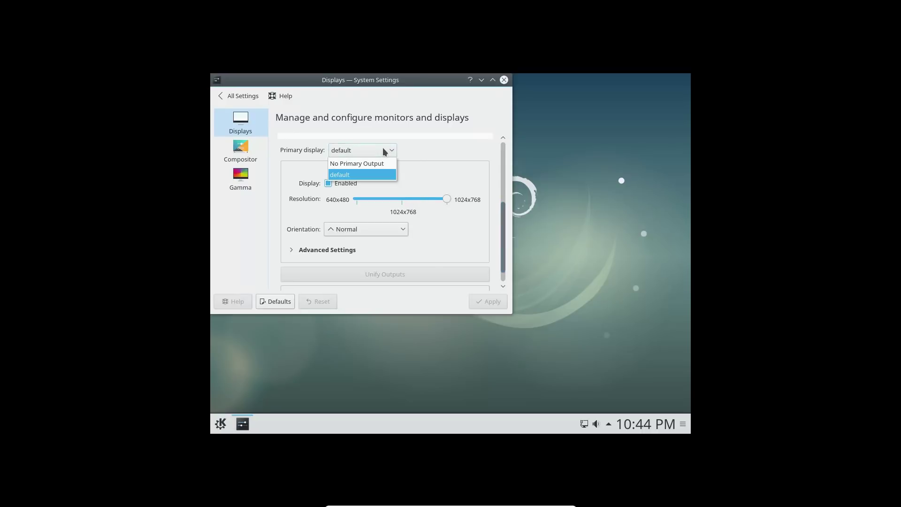
click(381, 147)
click(382, 226)
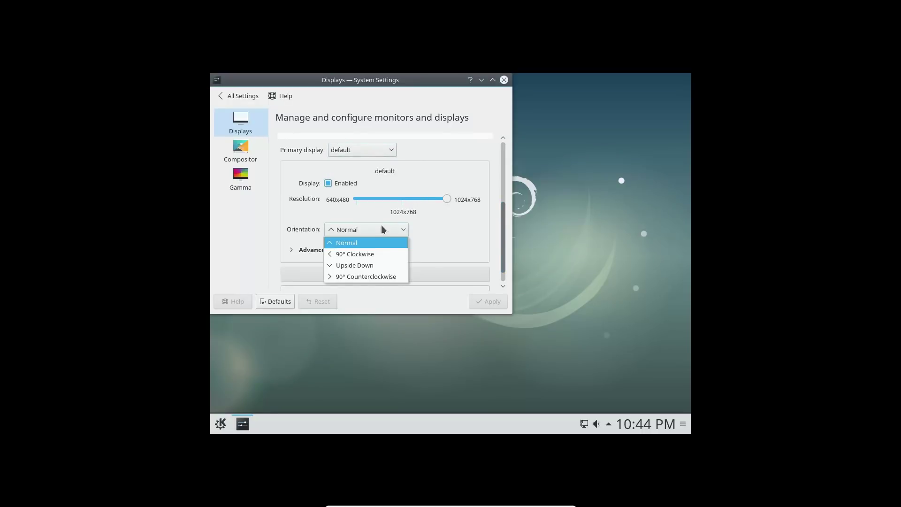
click(382, 226)
scroll(464, 233, down, 1)
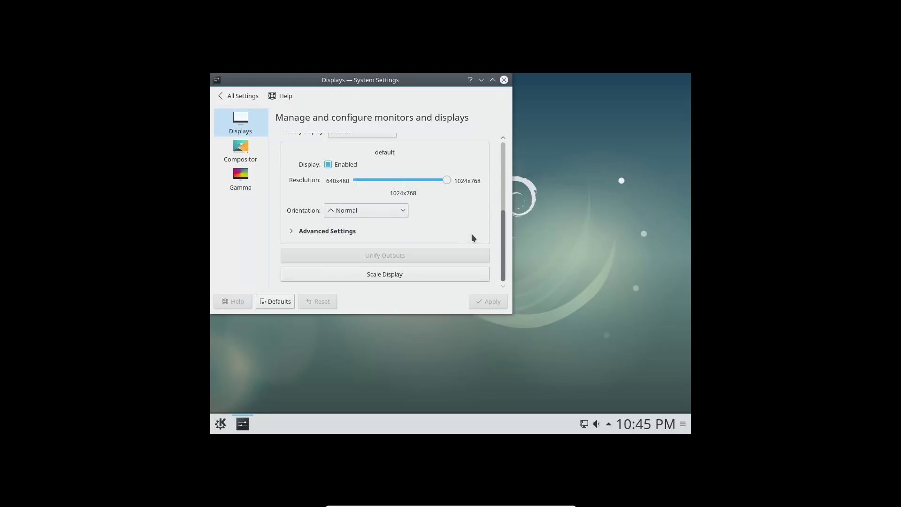
scroll(463, 234, up, 8)
click(248, 155)
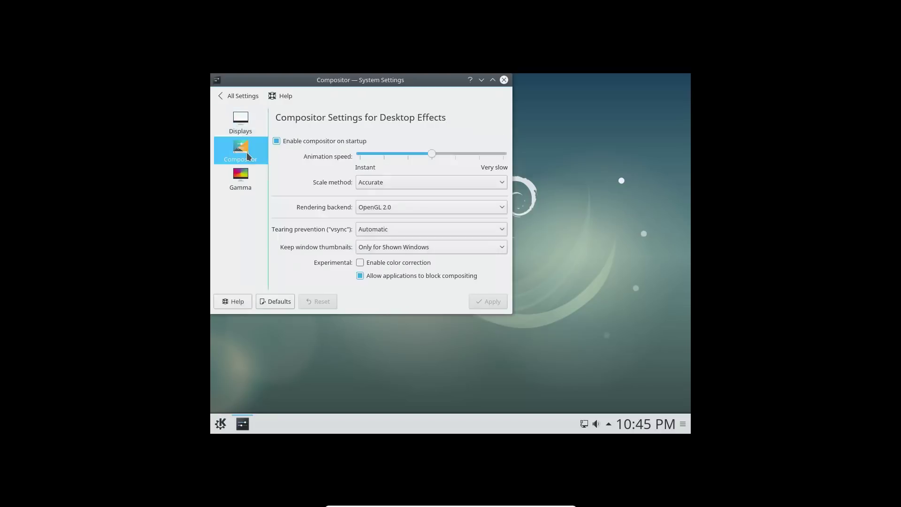
click(240, 178)
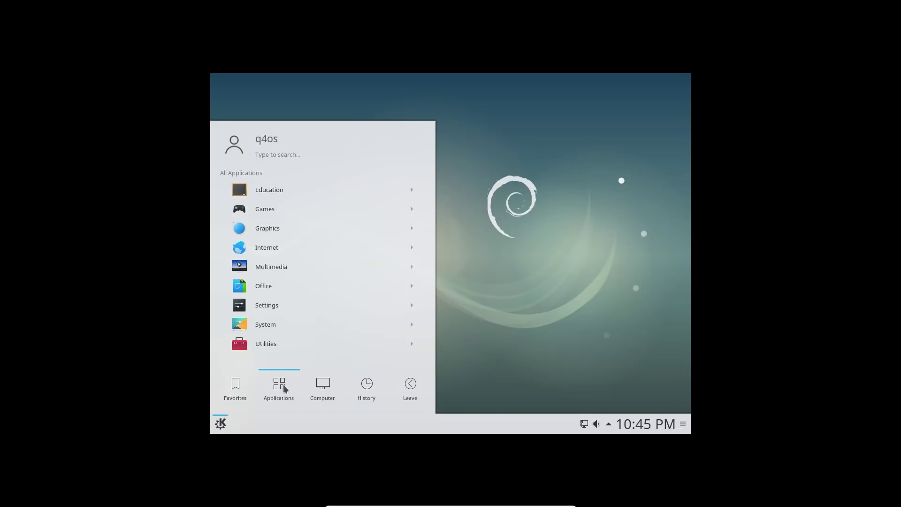
Step: Browse the Education, Games and Graphics categories from All Applications
click(304, 189)
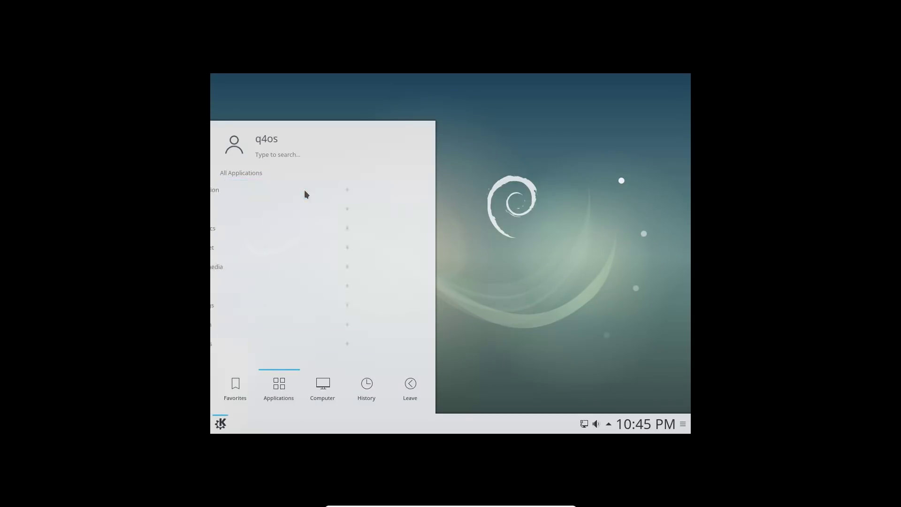
click(252, 172)
click(267, 202)
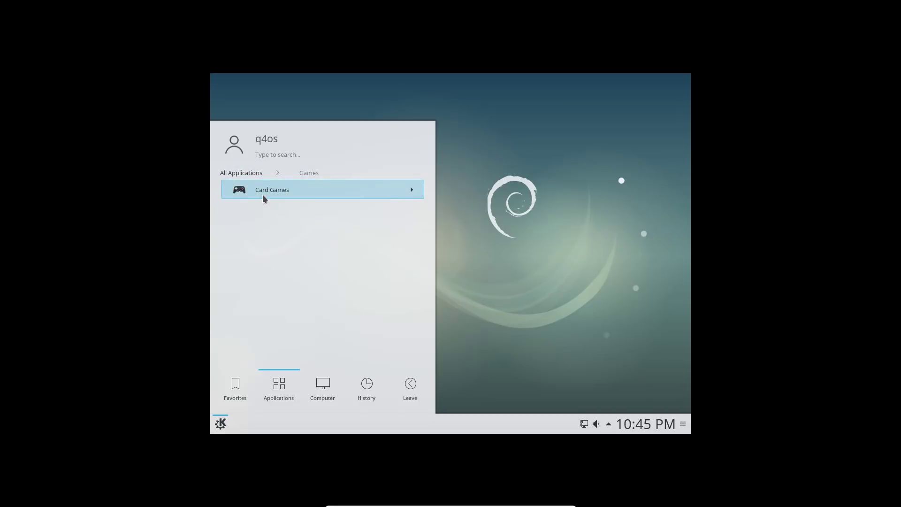
click(254, 174)
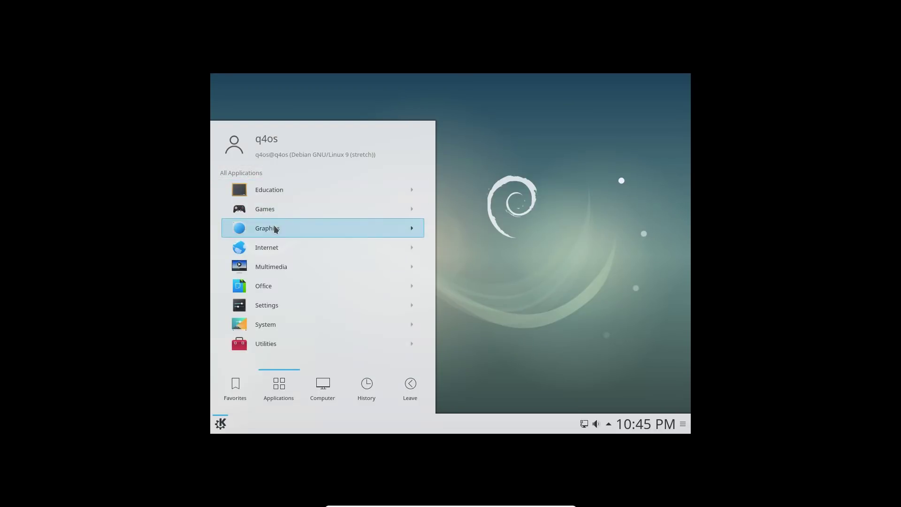
click(275, 228)
click(251, 173)
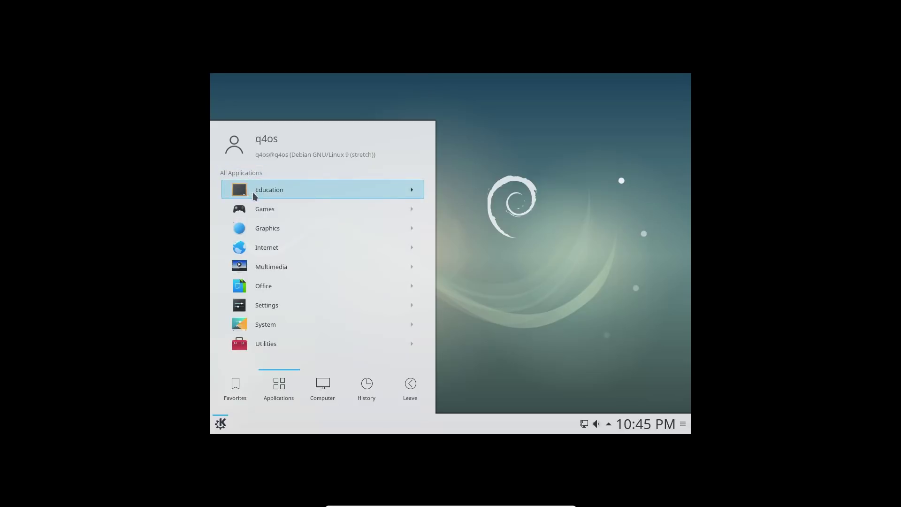
click(263, 212)
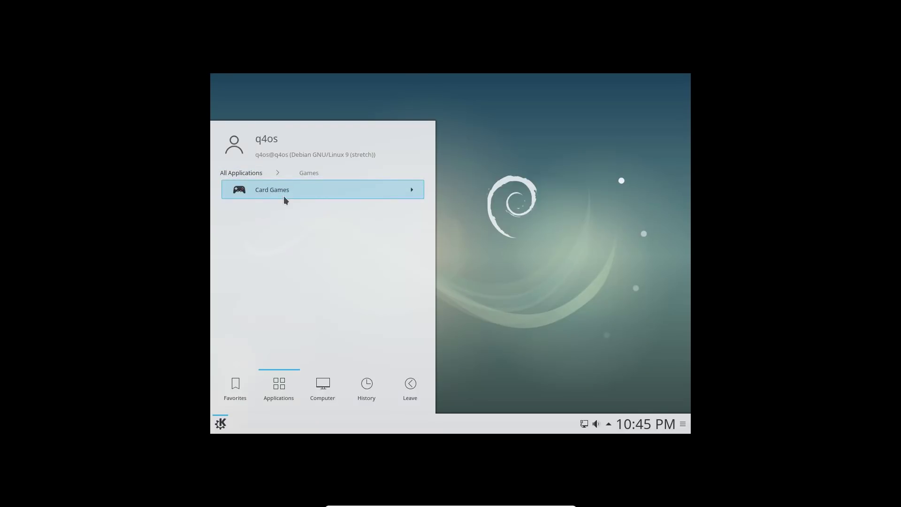
click(241, 171)
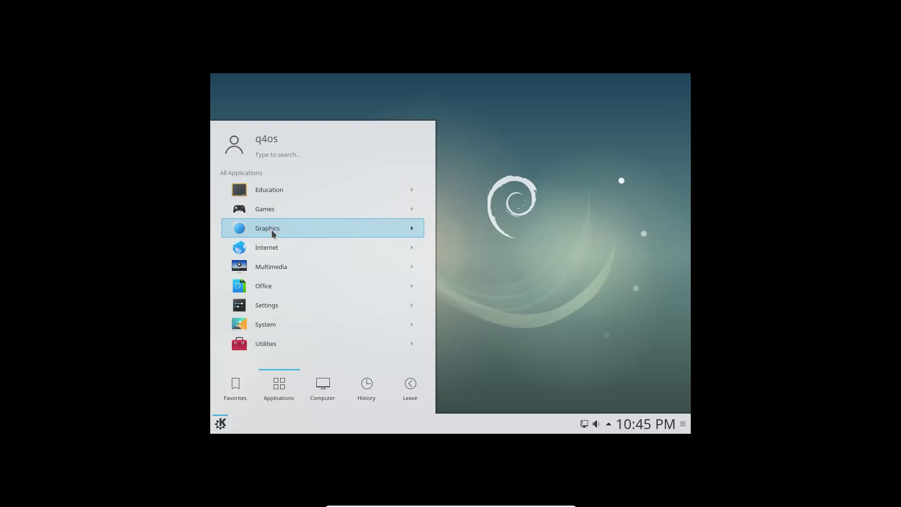
Step: Browse Internet and Utilities, open System, then search 'disc' to find Discover
click(268, 247)
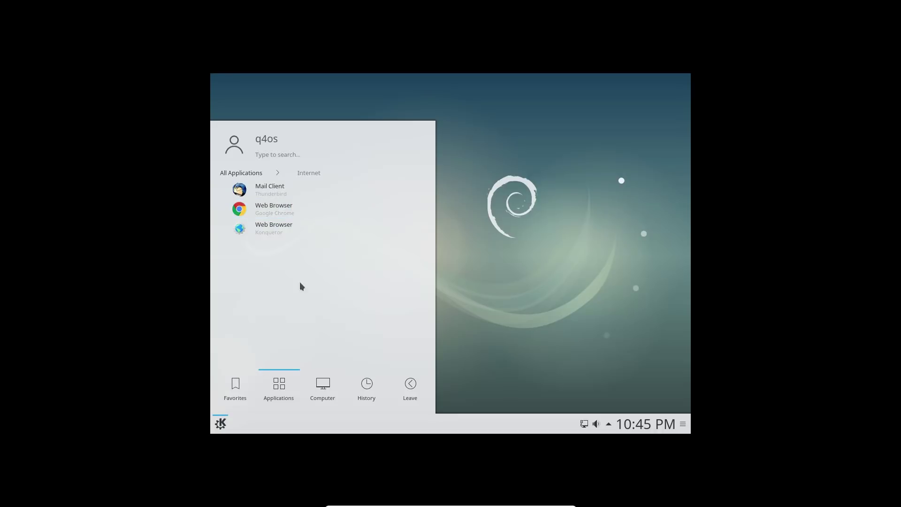
click(246, 173)
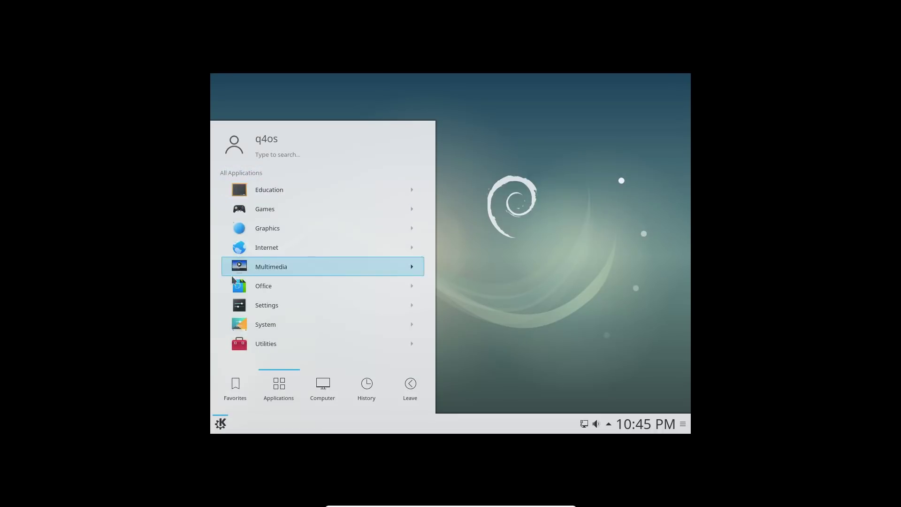
click(263, 339)
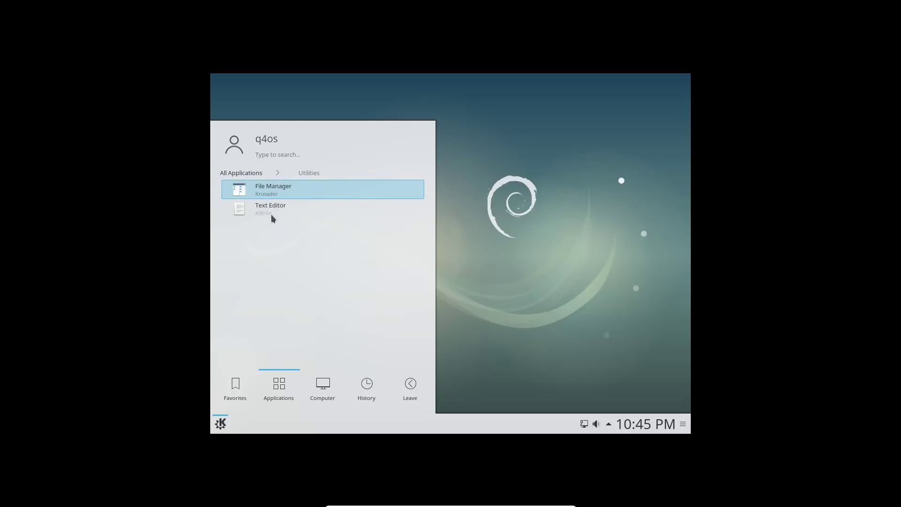
click(248, 171)
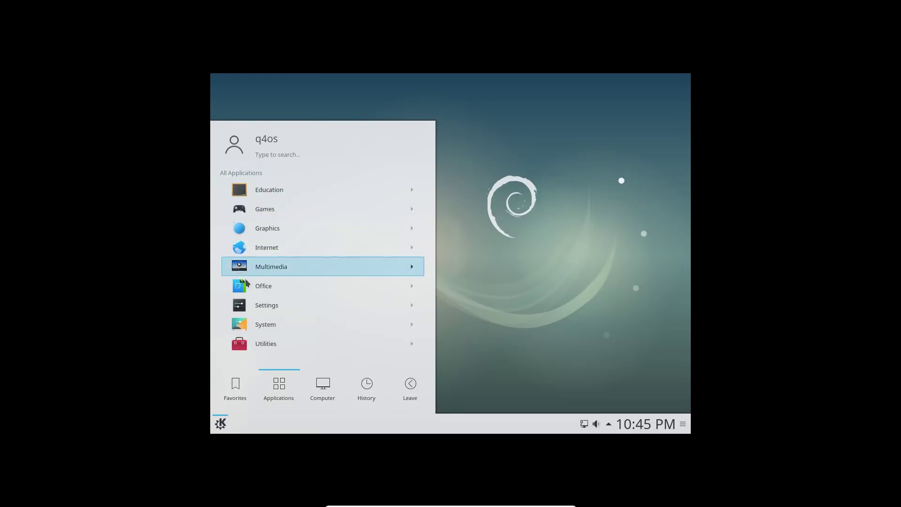
click(259, 320)
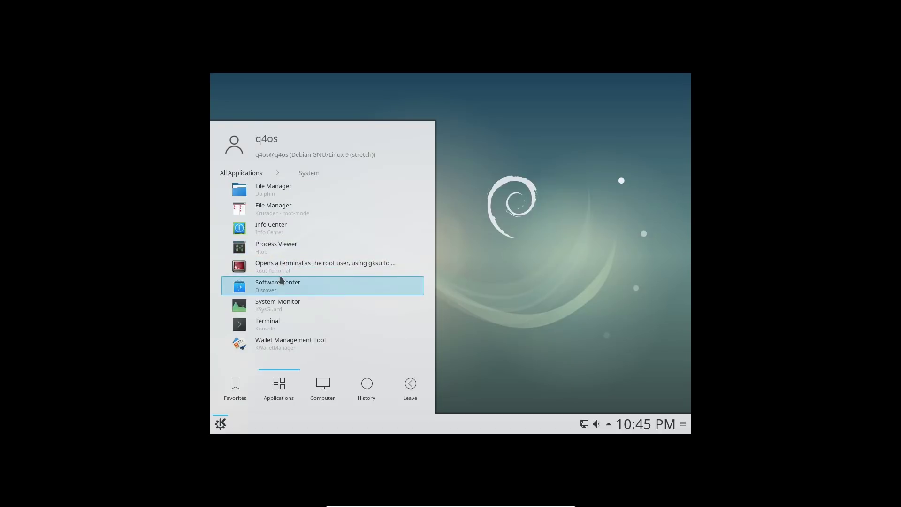
text(disc)
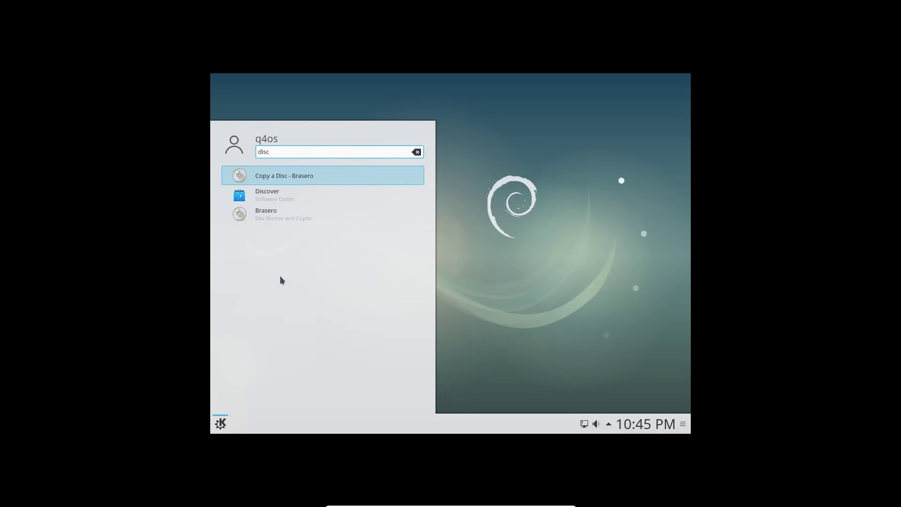
click(266, 193)
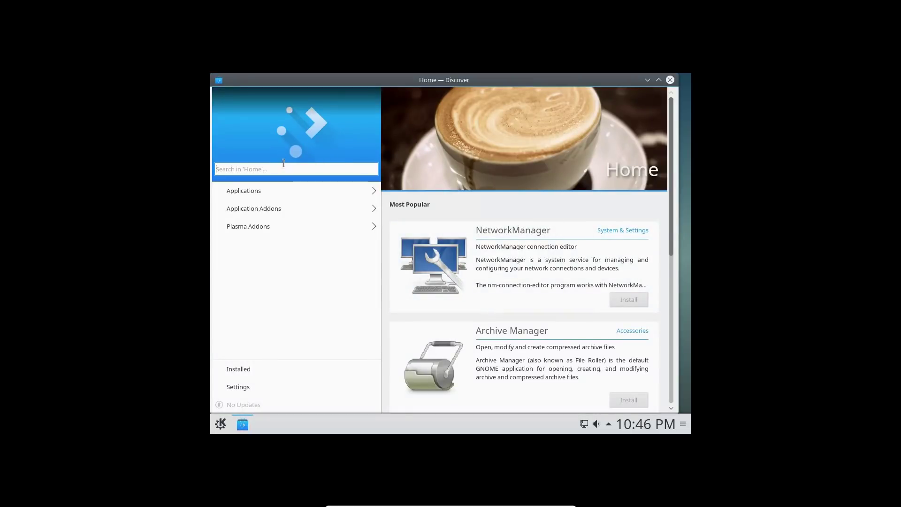
click(285, 167)
text(fir)
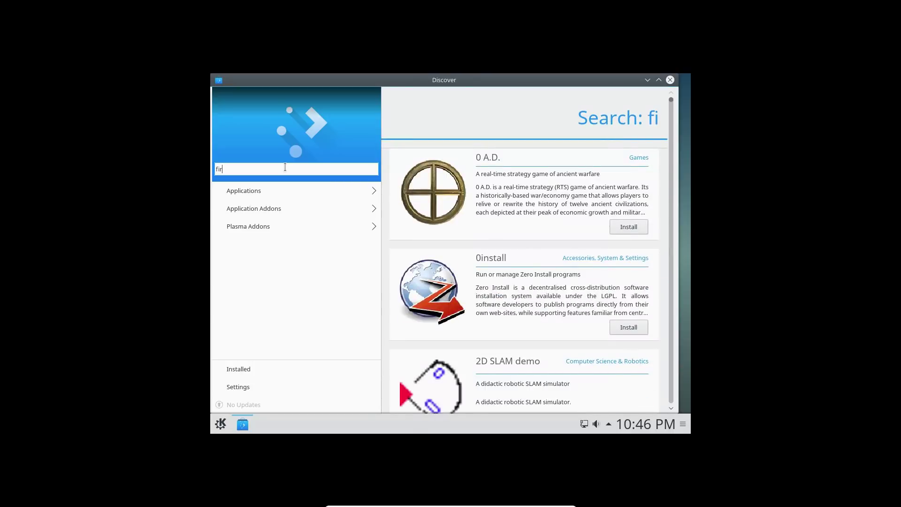
text(efox)
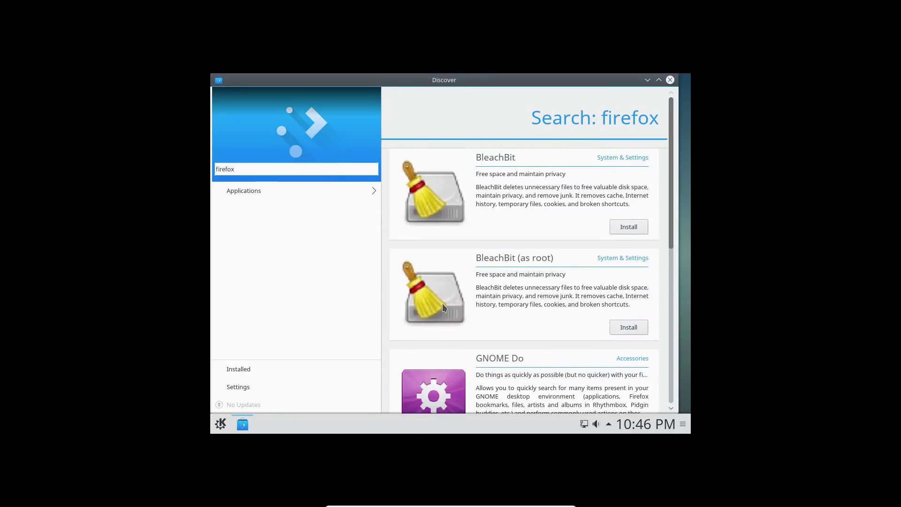
scroll(516, 300, down, 2)
scroll(517, 300, down, 1)
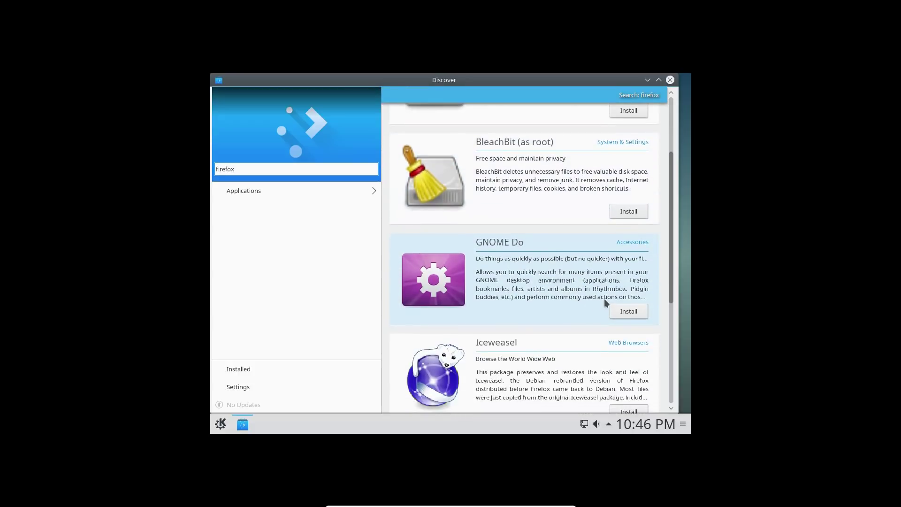
scroll(671, 288, down, 2)
drag(674, 299, 685, 246)
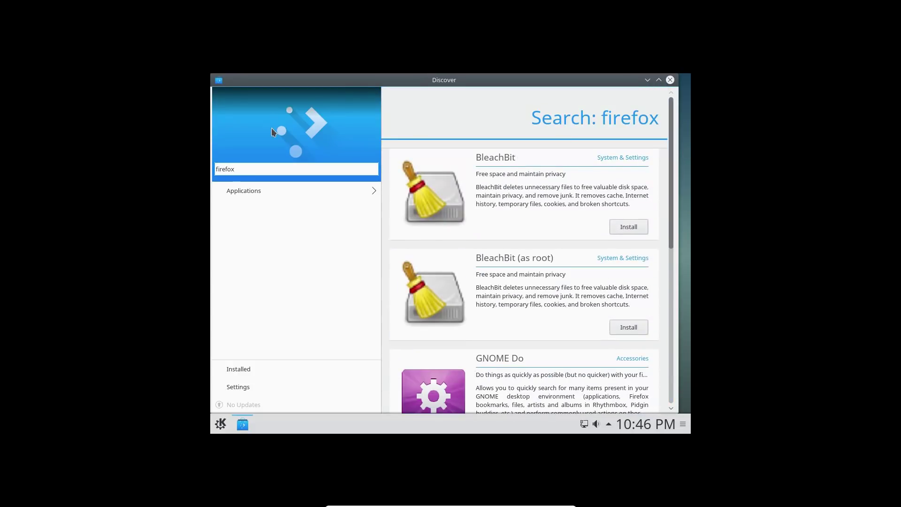
key(BackSpace)
key(BackSpace)
key(BackSpace)
key(BackSpace)
key(BackSpace)
key(BackSpace)
key(BackSpace)
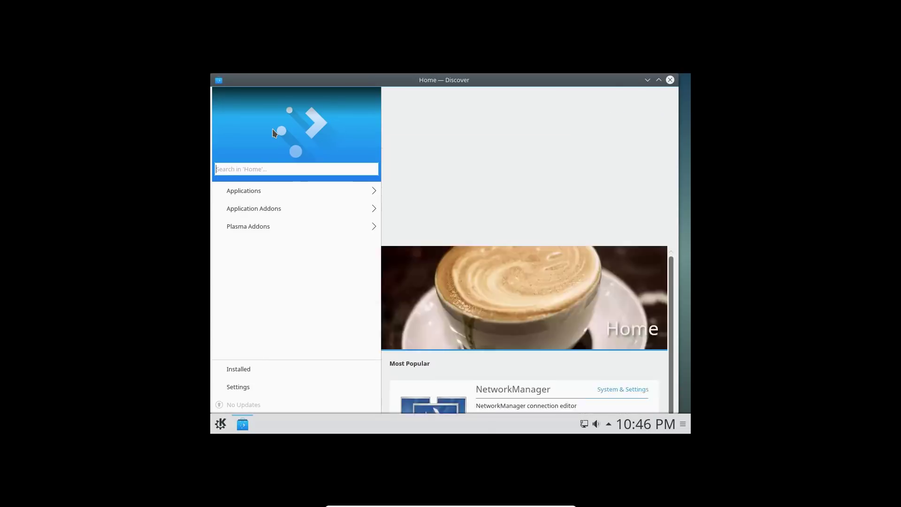
Step: Open Discover's Internet applications and view Akregator's details page before going back
click(252, 194)
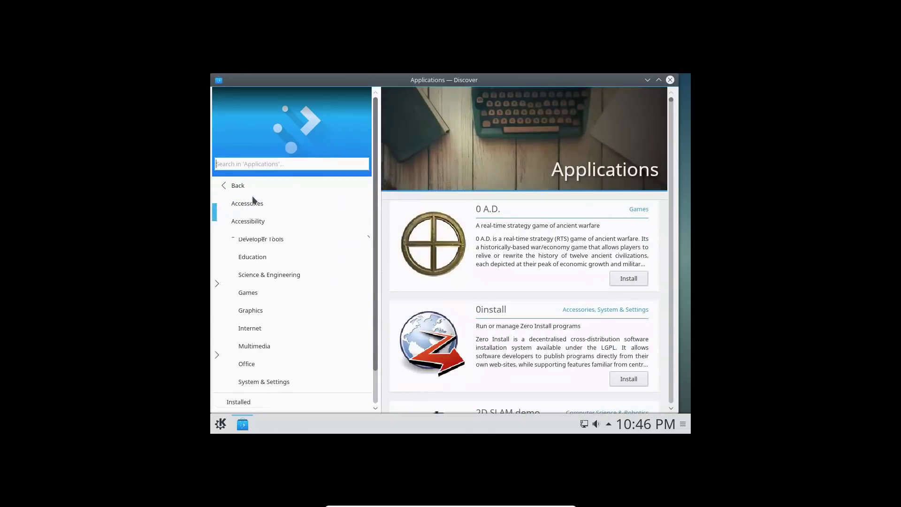
click(249, 325)
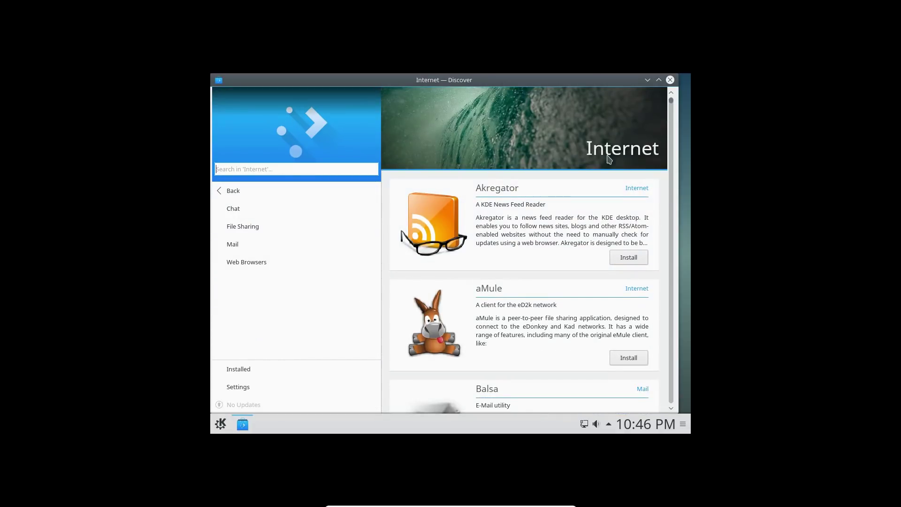
click(550, 193)
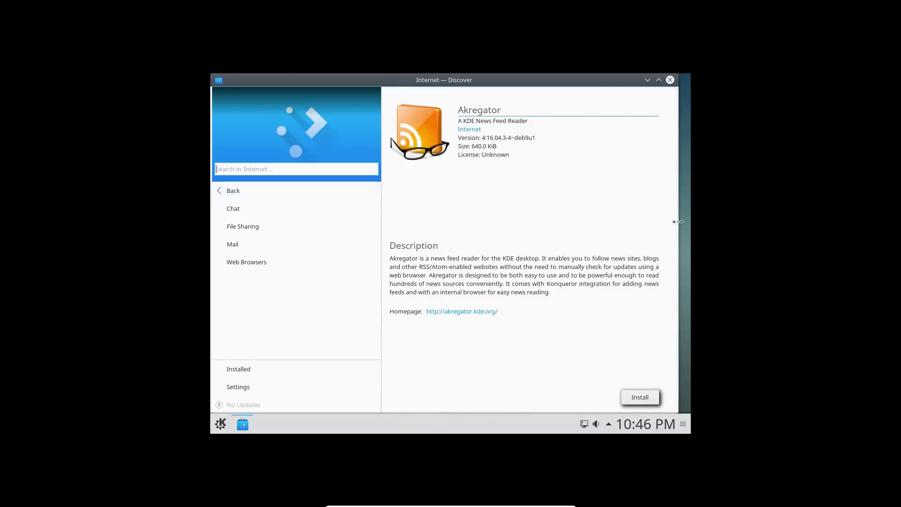
click(232, 189)
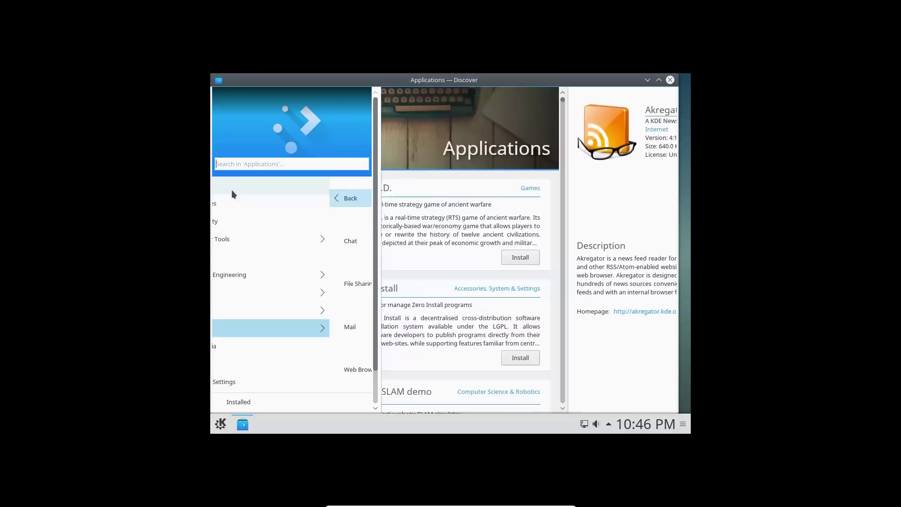
scroll(560, 281, down, 2)
scroll(559, 281, down, 2)
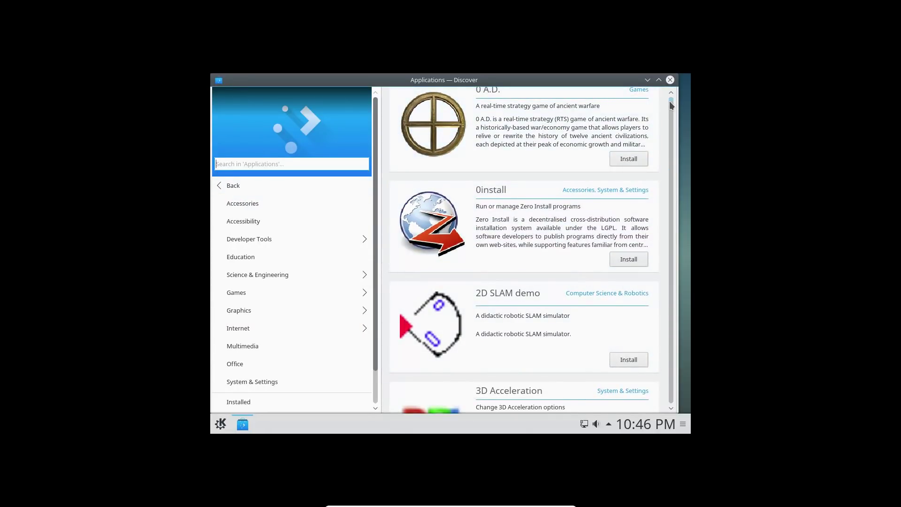
drag(669, 101, 660, 73)
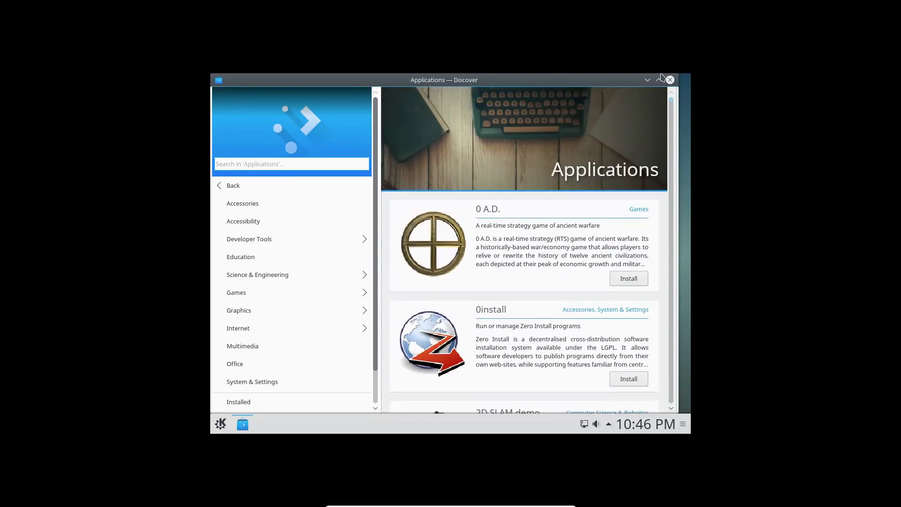
scroll(266, 333, down, 1)
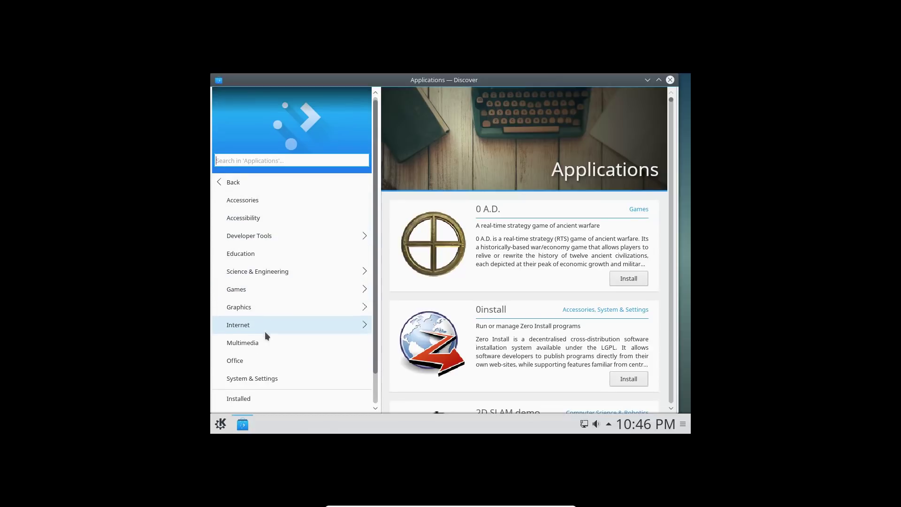
Step: Open the Web Browsers subcategory, scroll down to Iceweasel and start installing it
click(257, 323)
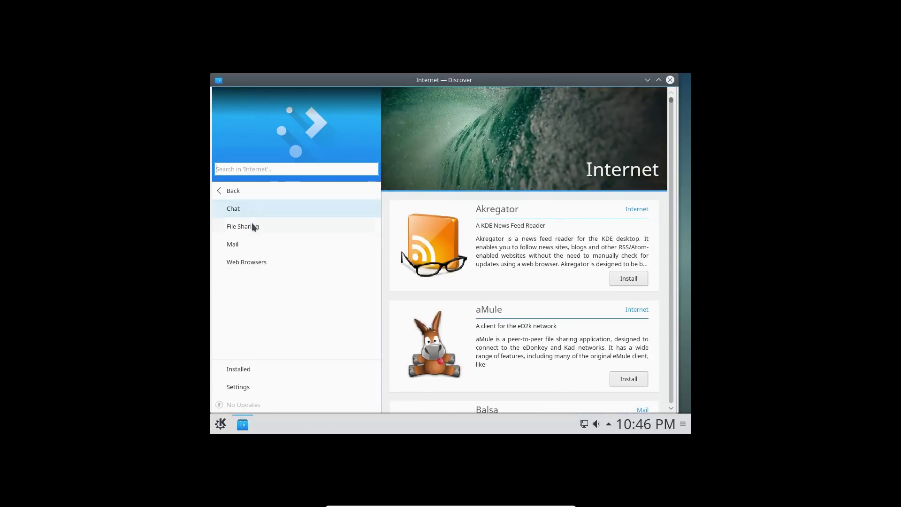
click(247, 261)
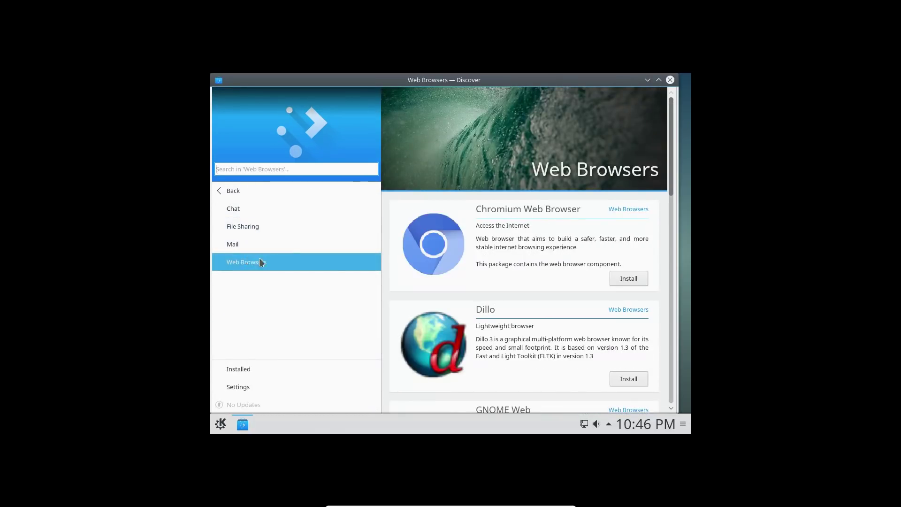
scroll(553, 252, down, 3)
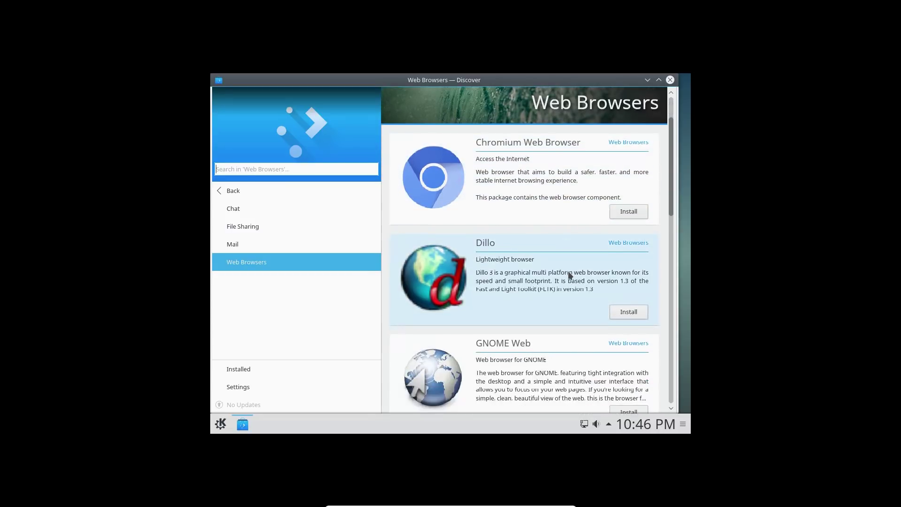
scroll(570, 275, down, 5)
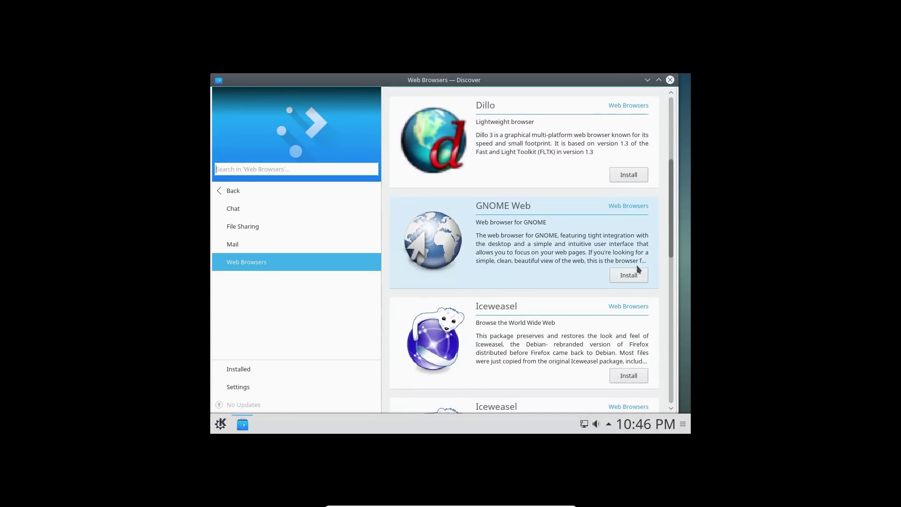
drag(669, 244, 657, 283)
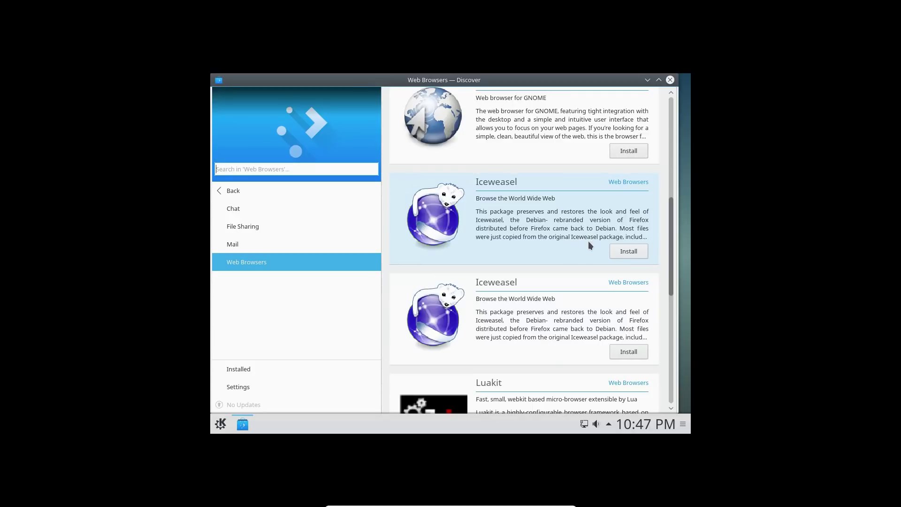
drag(670, 277, 671, 266)
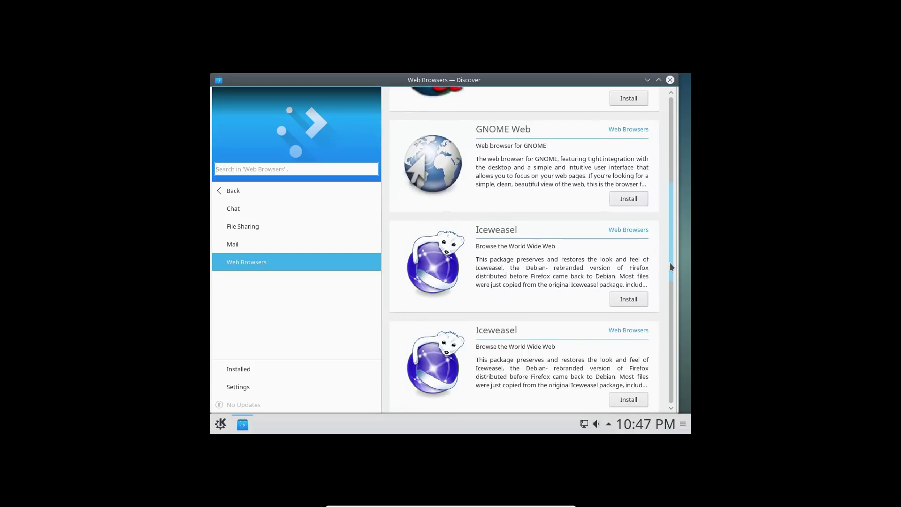
drag(668, 262, 668, 253)
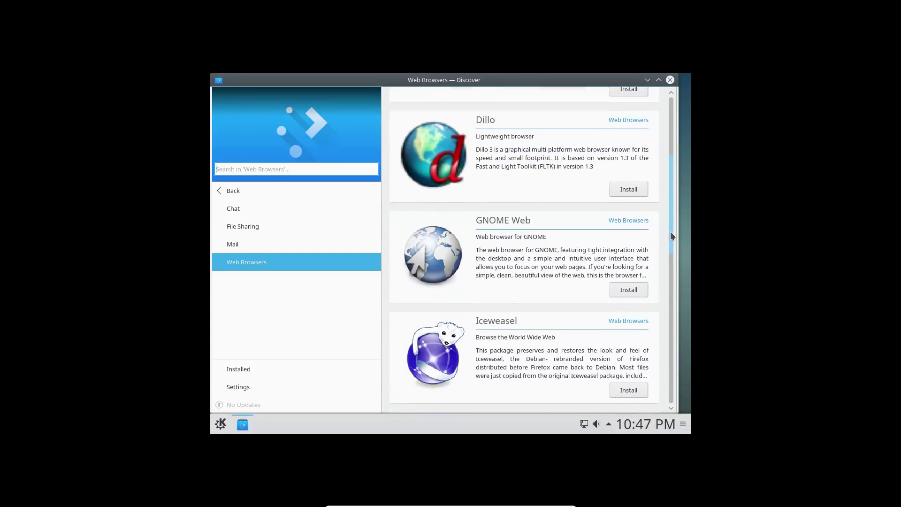
drag(669, 231, 677, 268)
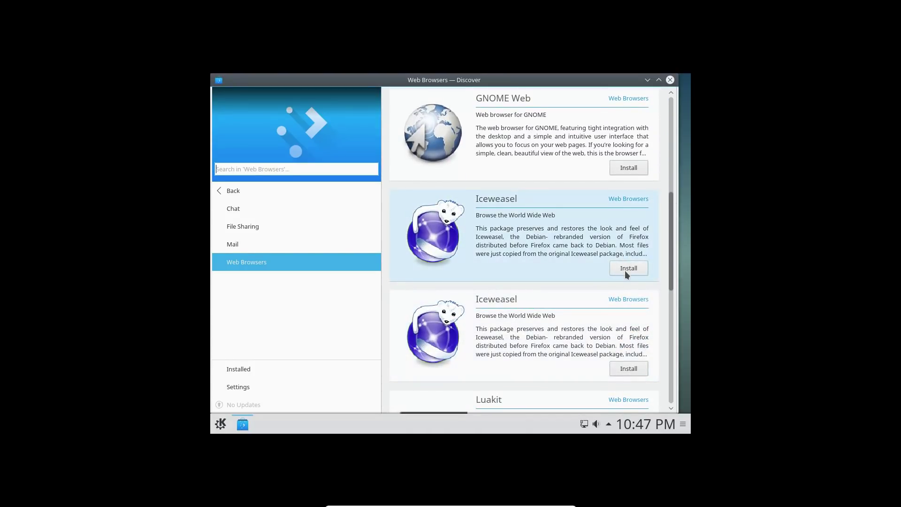
click(626, 270)
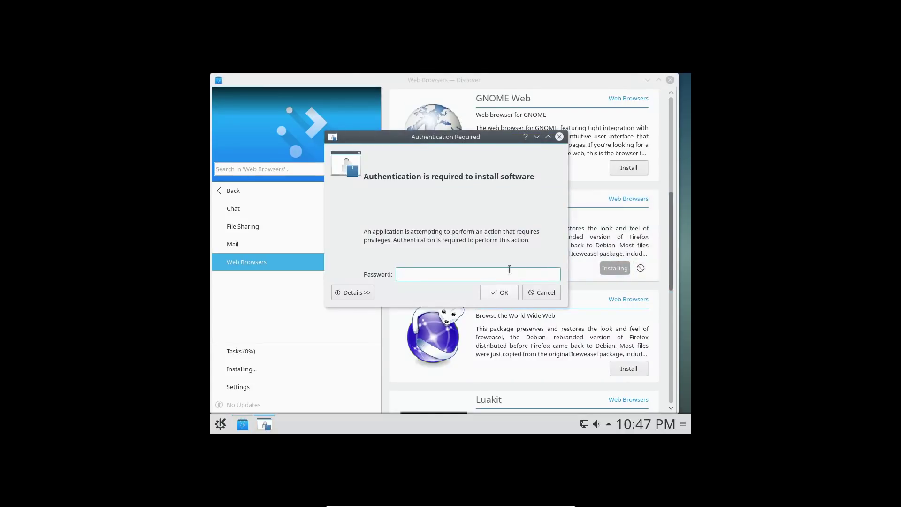
Step: Authenticate with the account password so the Iceweasel install proceeds, then watch its progress
text(••••)
click(501, 295)
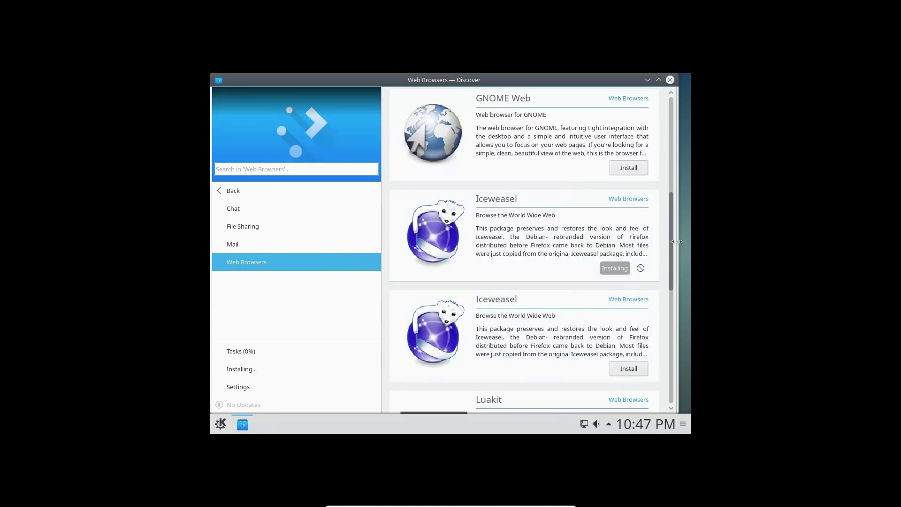
mouse_move(671, 258)
mouse_down()
mouse_move(680, 156)
mouse_move(670, 272)
mouse_up()
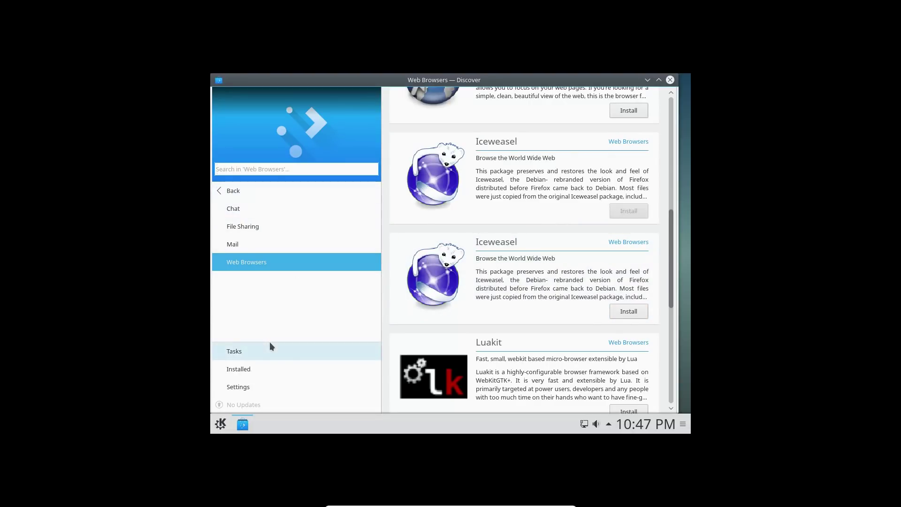
scroll(553, 185, up, 2)
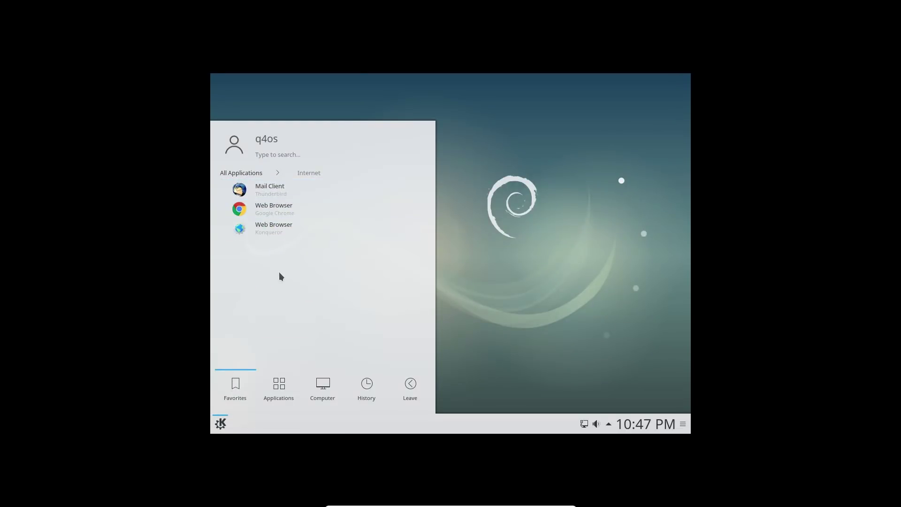
Step: Launch Iceweasel by searching 'ice' and close its Privacy Notice tab to reveal the Welcome page
text(ice)
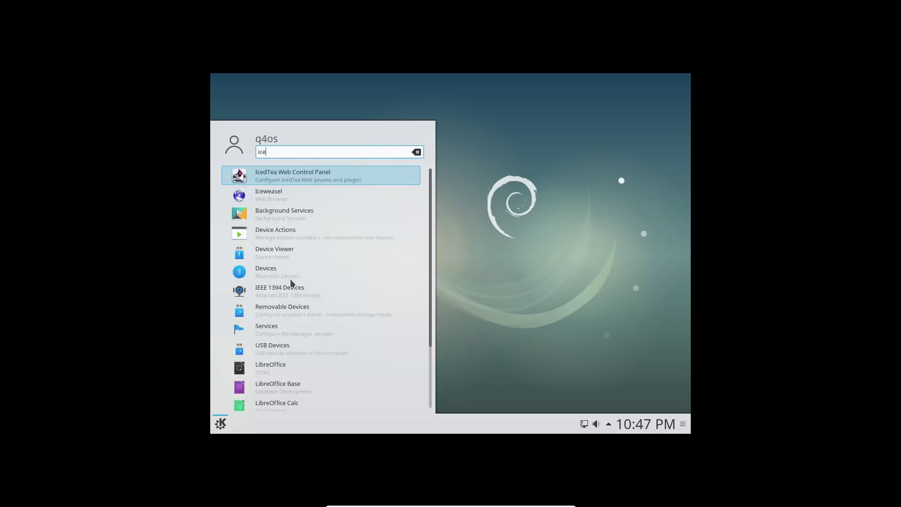
click(263, 194)
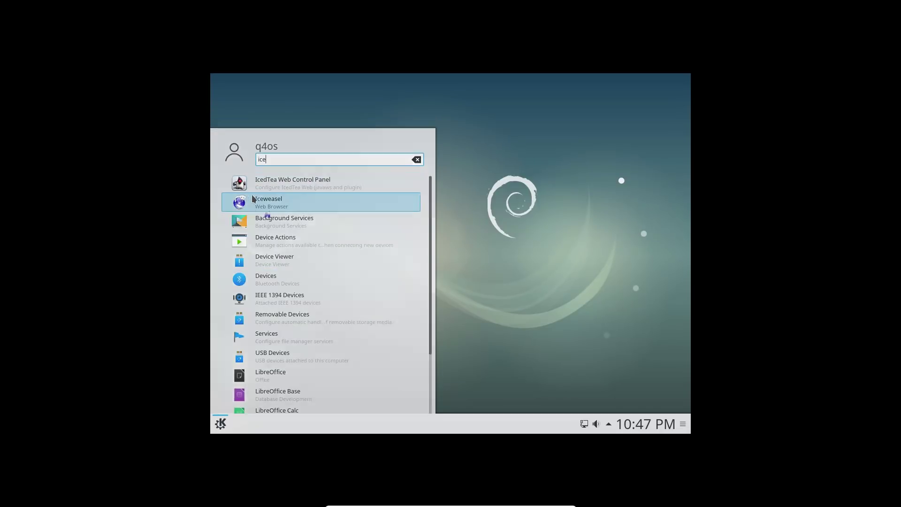
click(221, 424)
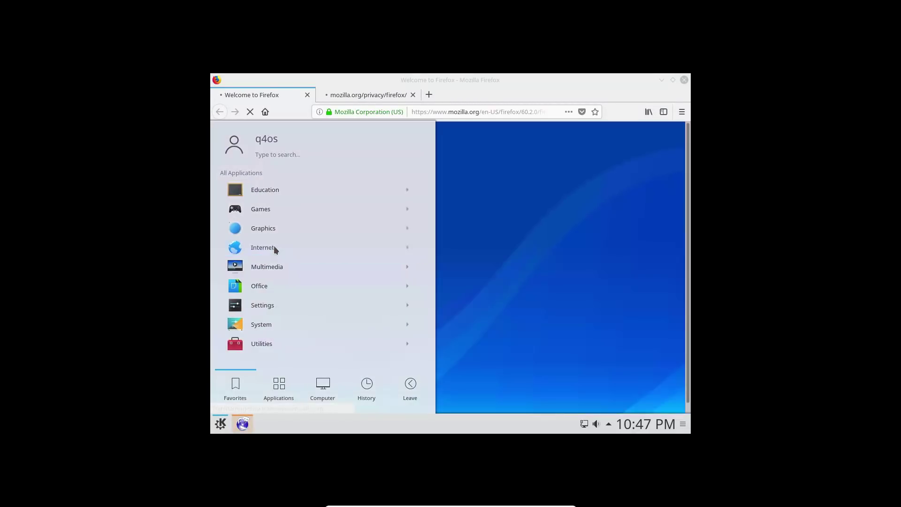
click(274, 247)
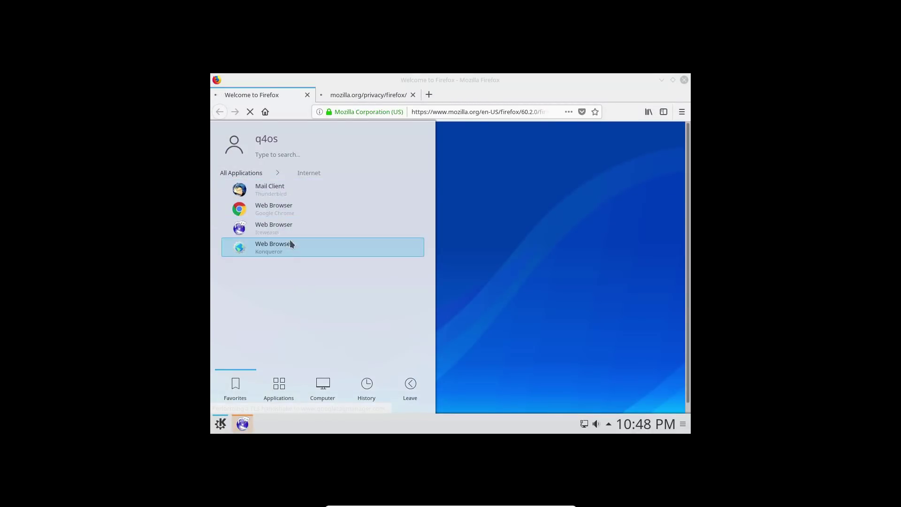
click(477, 79)
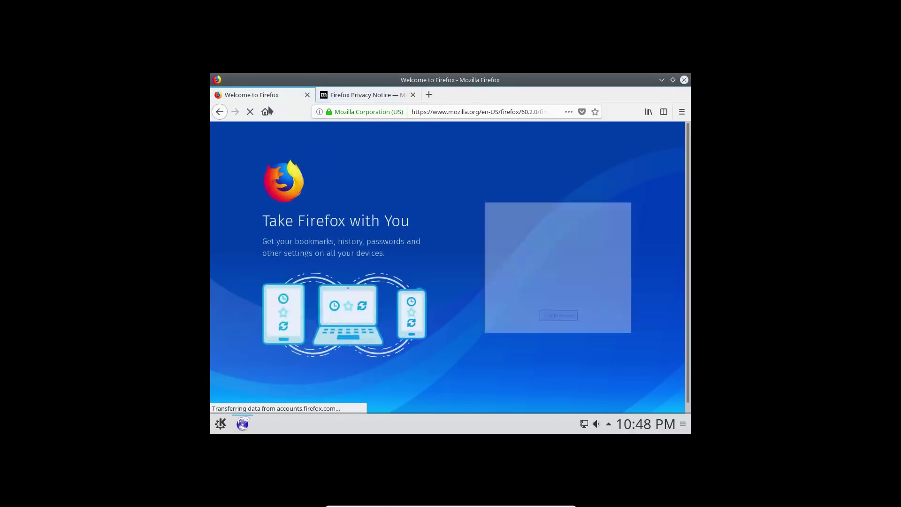
click(413, 95)
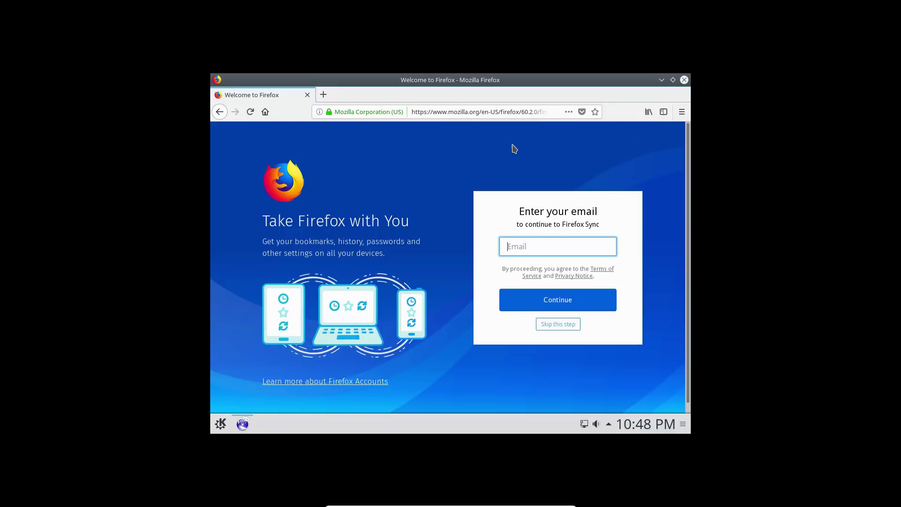
Step: Confirm in About Firefox that the version is 60.2.0esr, then quit the browser
key(alt)
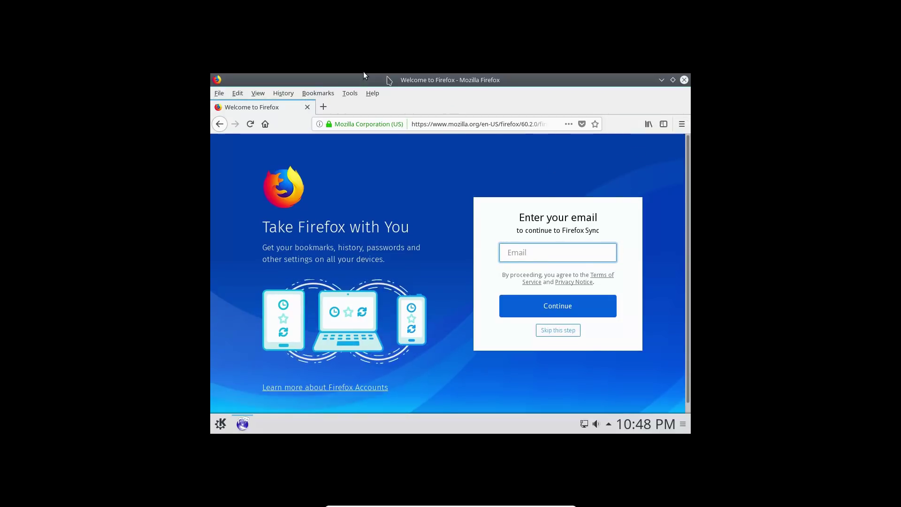
click(350, 93)
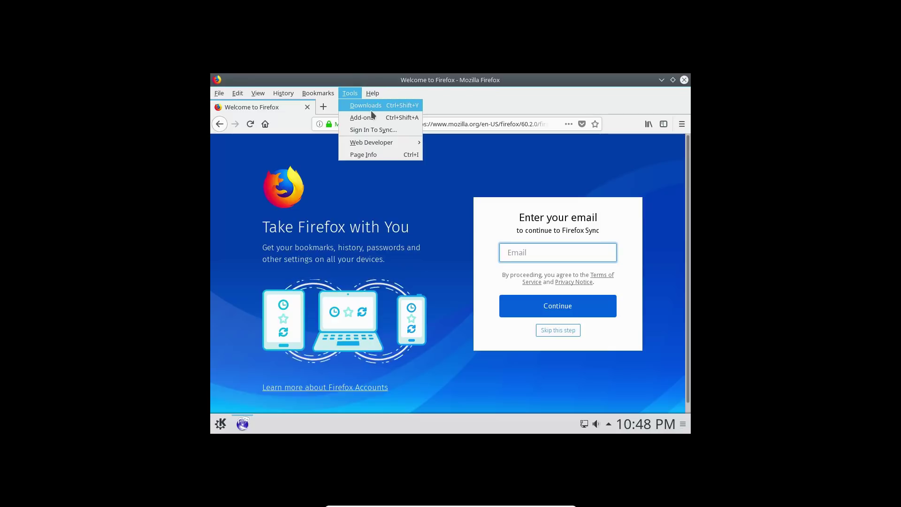
mouse_move(374, 143)
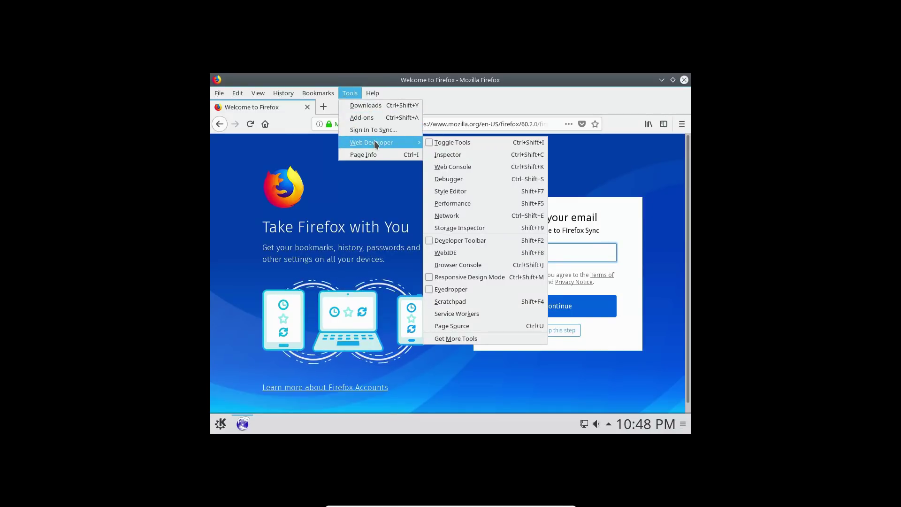
mouse_move(373, 93)
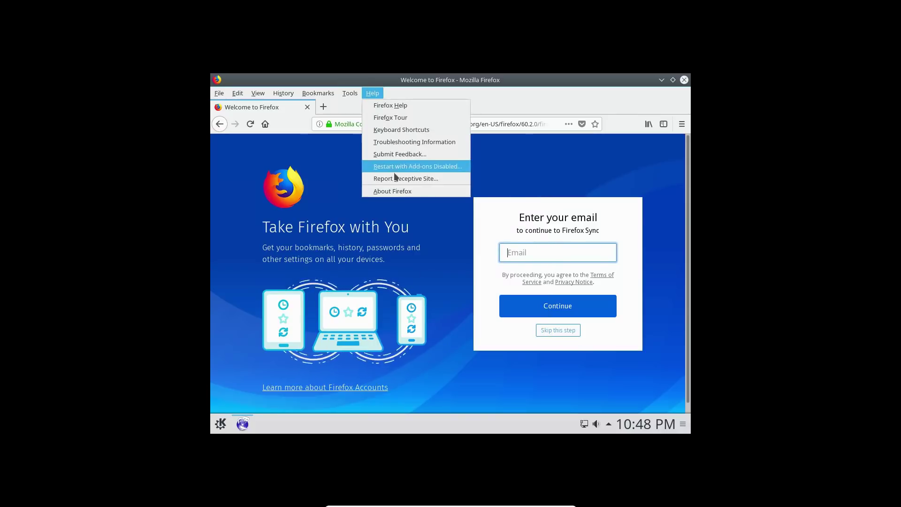
click(392, 191)
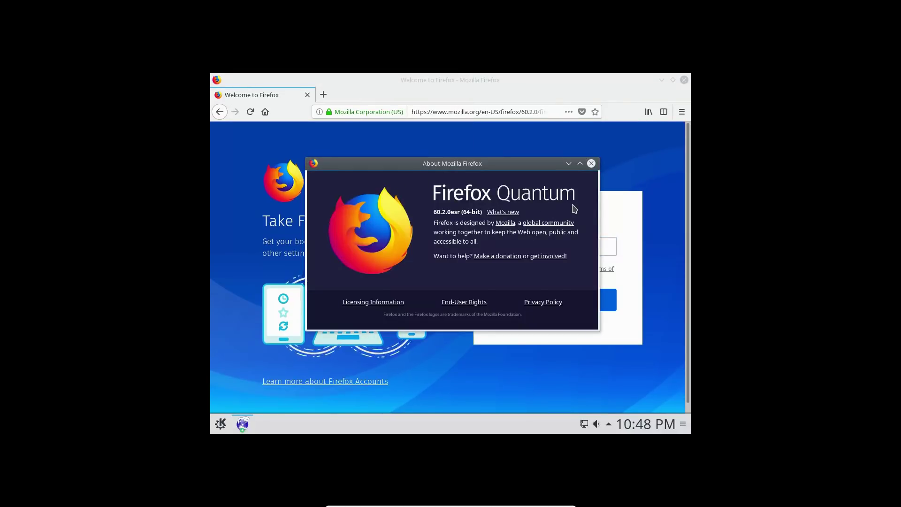
click(592, 163)
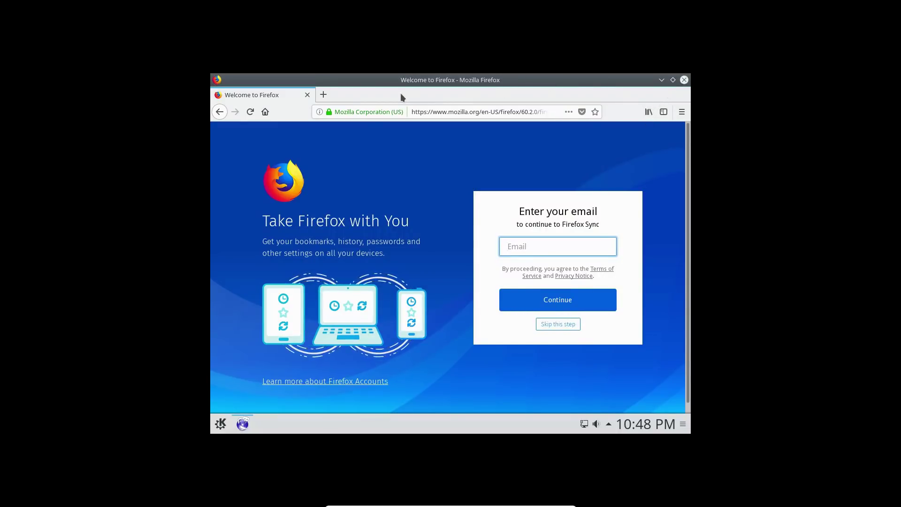
click(307, 96)
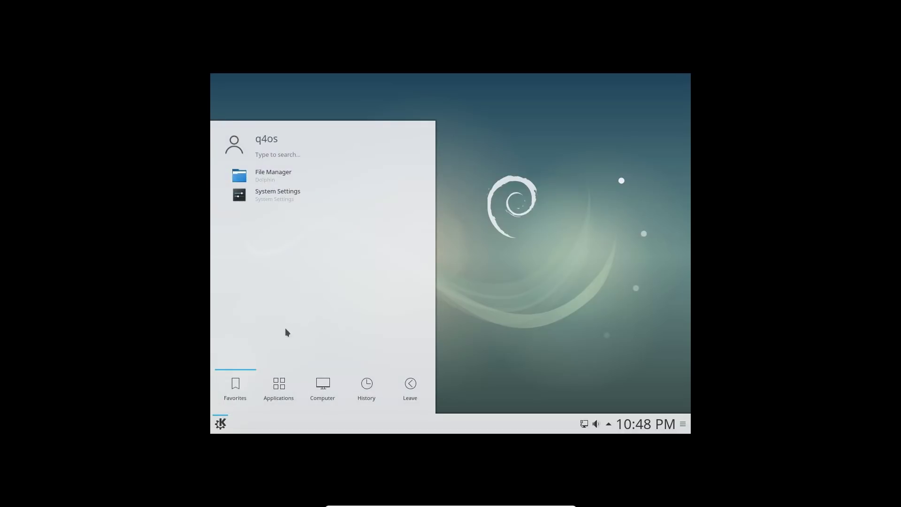
Step: Switch the Kickoff launcher to its Applications tab to list the categories from Education to Utilities
click(289, 399)
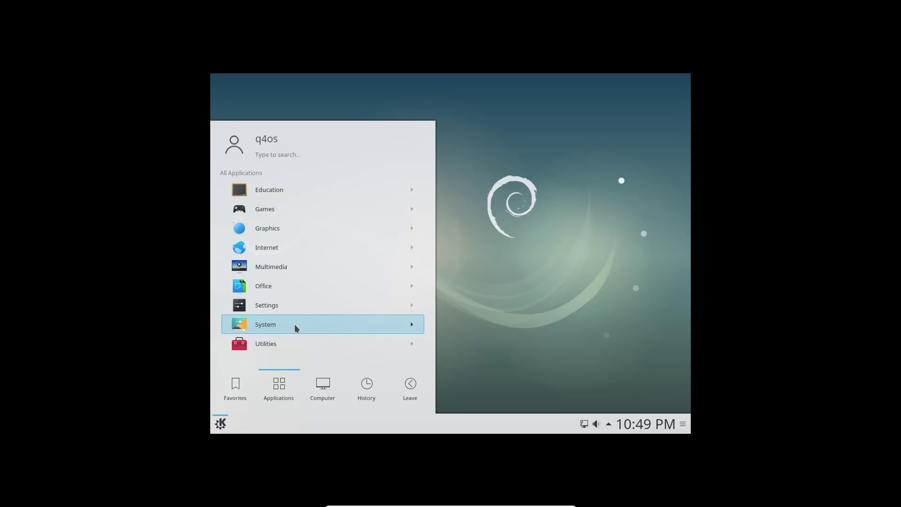
Step: Launch System Settings from the Settings category and enlarge its window
click(285, 306)
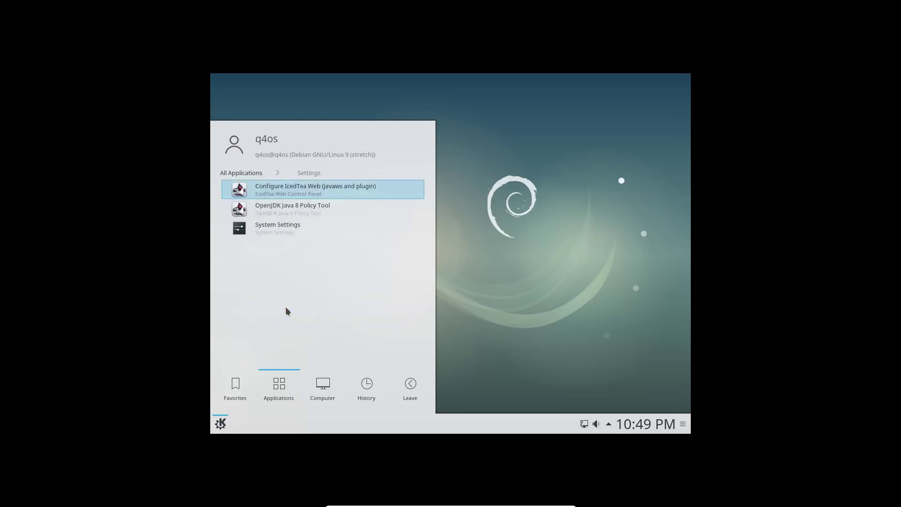
click(260, 226)
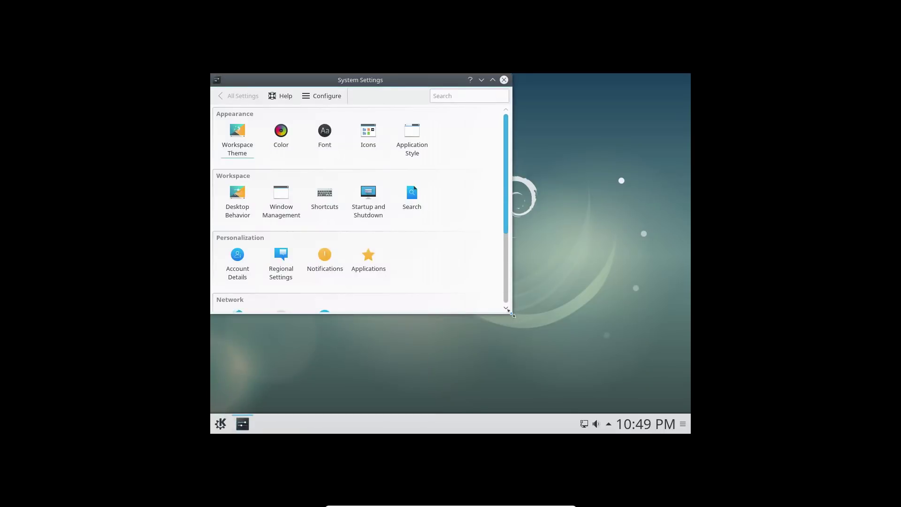
drag(512, 313, 687, 410)
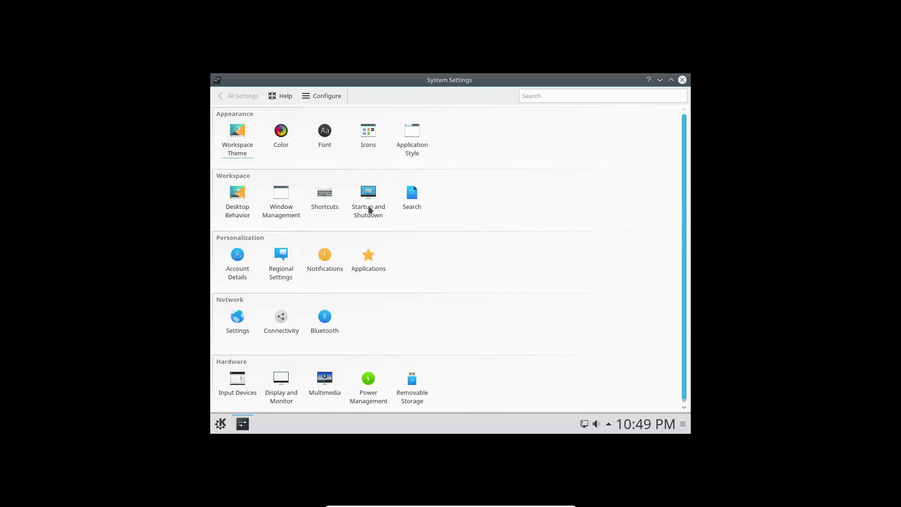
Step: Tour the Desktop Behavior pages: Desktop Effects, Screen Edges, Screen Locking, Virtual Desktops, Accessibility
scroll(364, 291, down, 1)
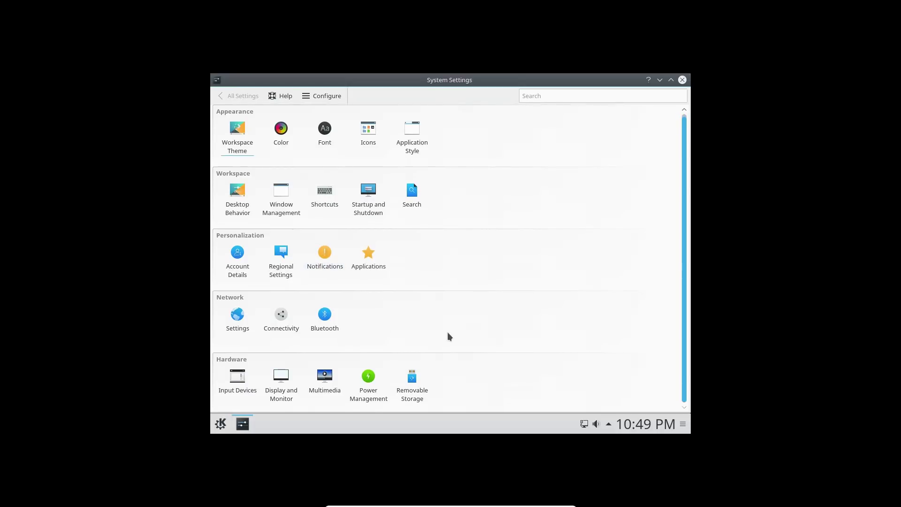
click(244, 195)
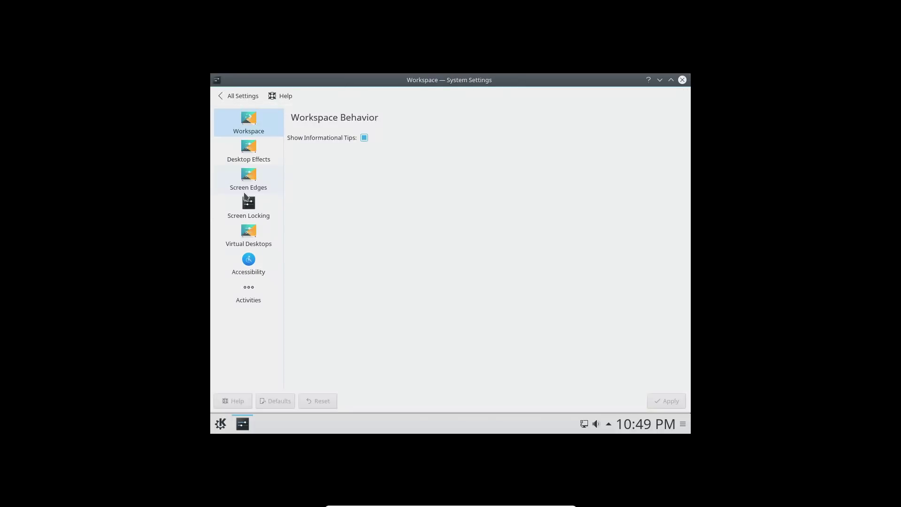
click(263, 162)
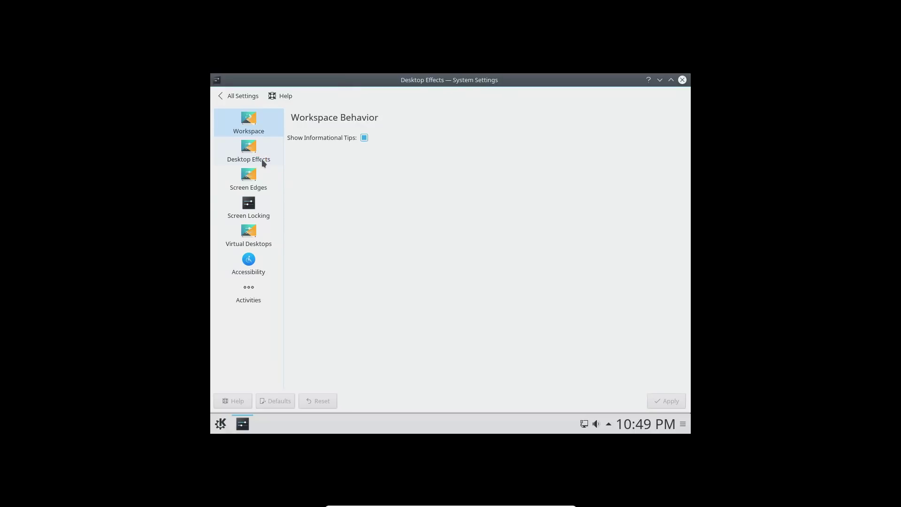
click(257, 188)
click(257, 217)
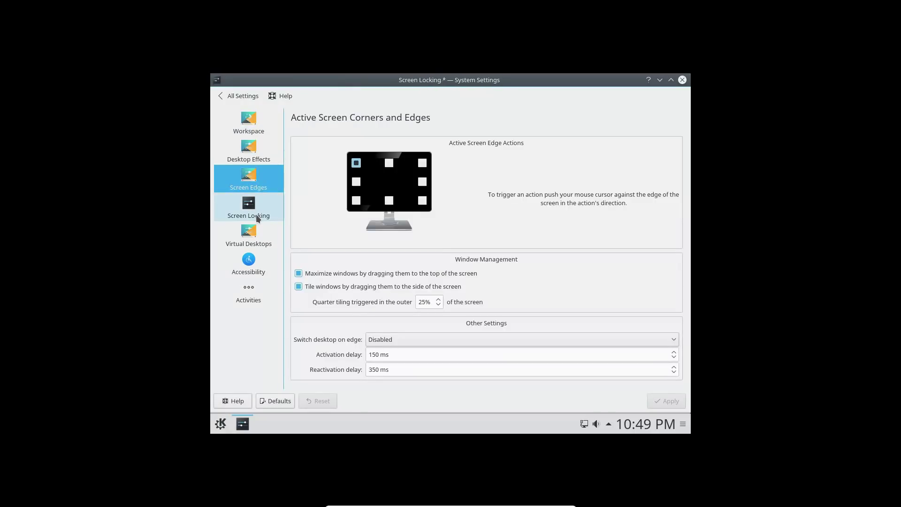
click(257, 233)
click(250, 255)
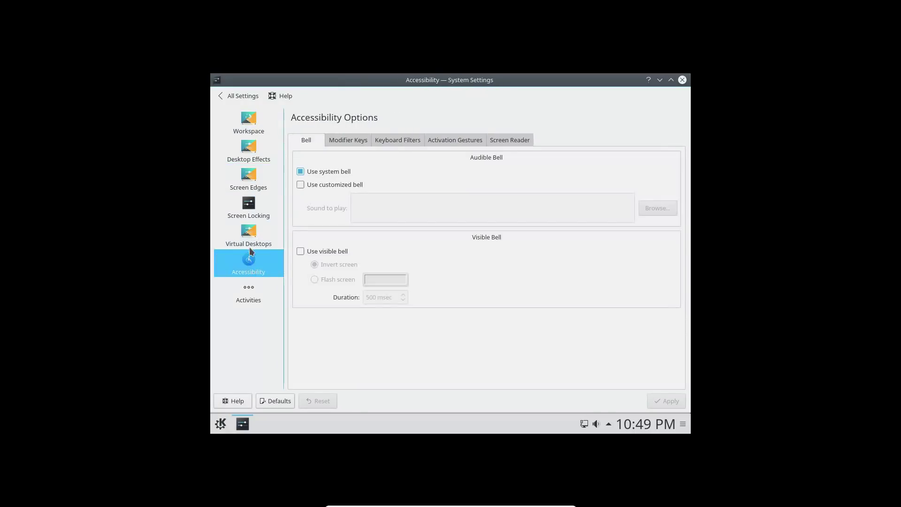
click(234, 96)
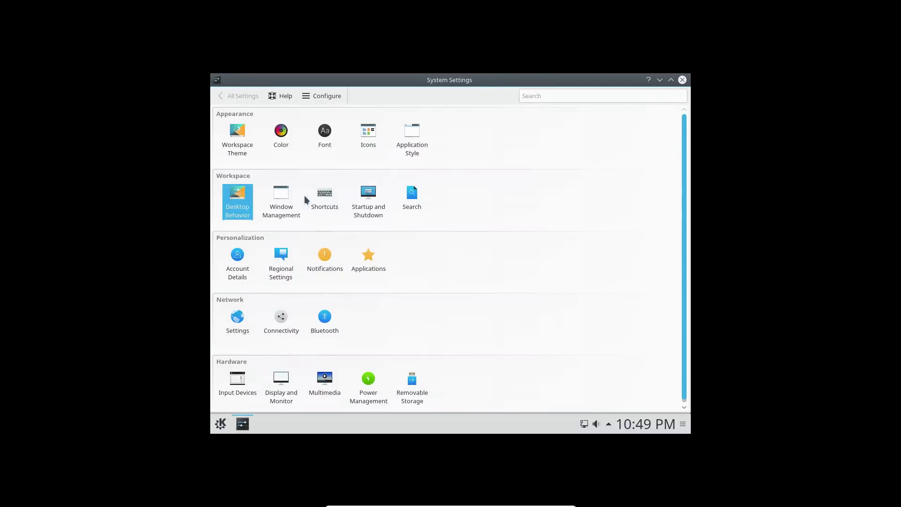
Step: Tour the Window Management pages: Task Switcher, KWin Scripts, Window Rules, Window Behavior, then return to the overview
click(287, 204)
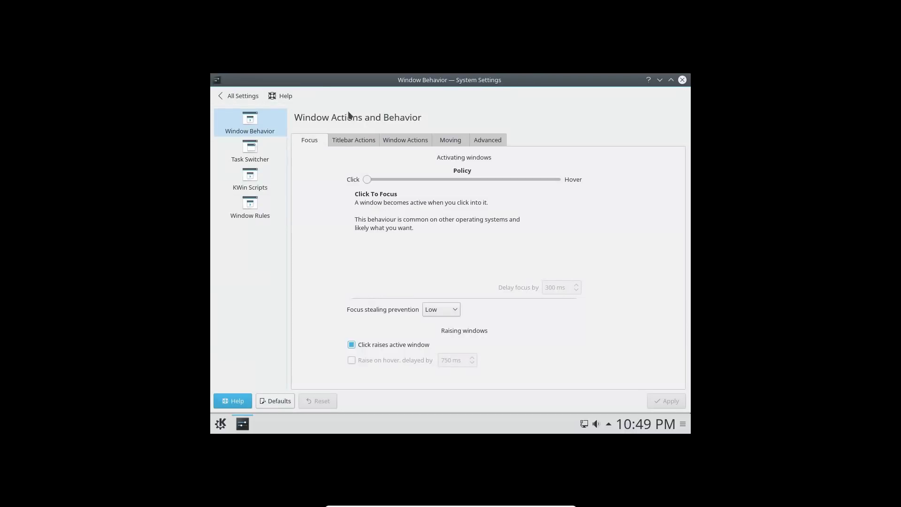
click(255, 150)
click(256, 176)
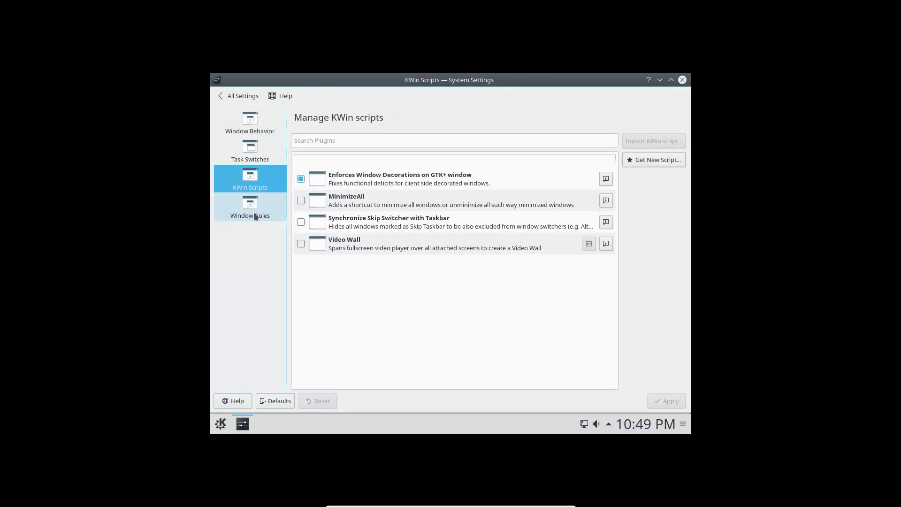
click(254, 213)
click(250, 122)
click(219, 96)
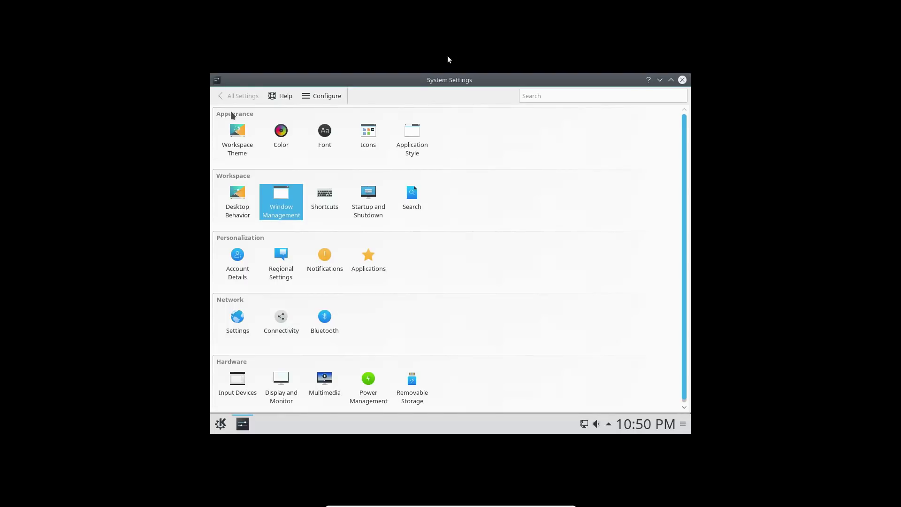
drag(451, 79, 456, 129)
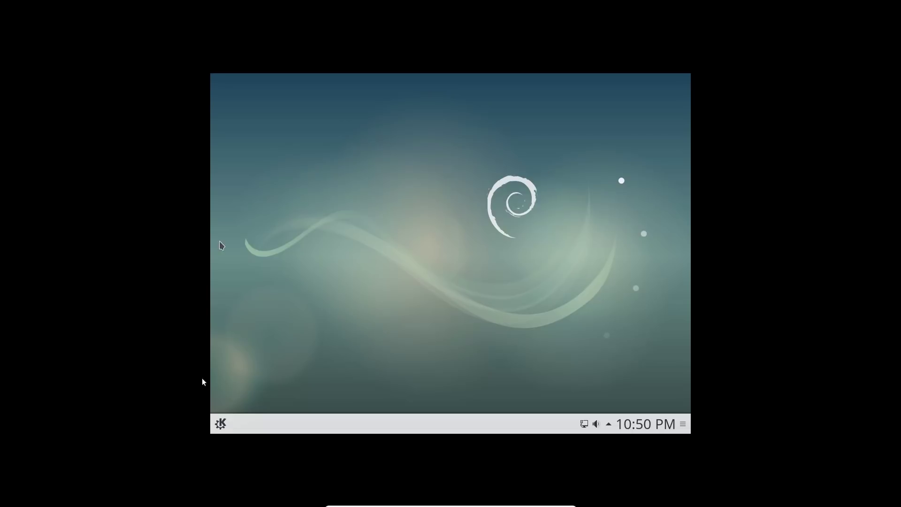
Step: Open and close the K menu, then reopen it on the Favorites list
click(221, 424)
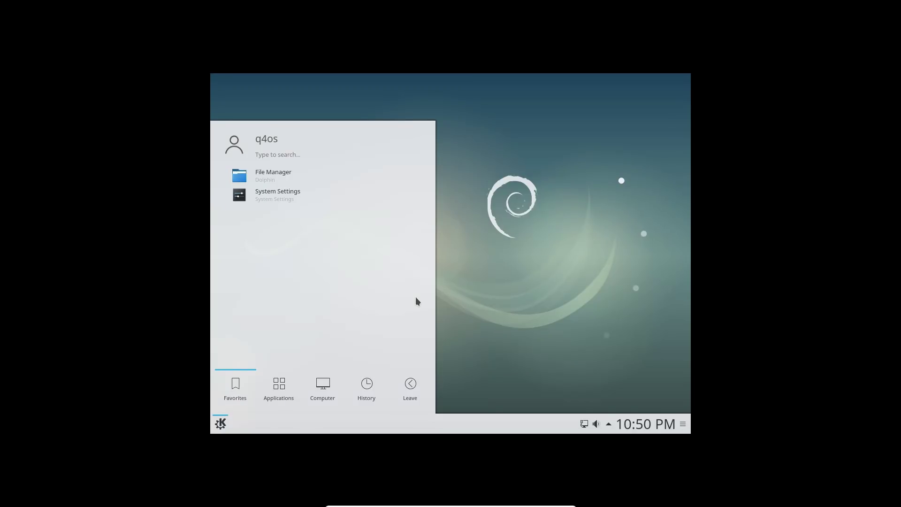
click(462, 302)
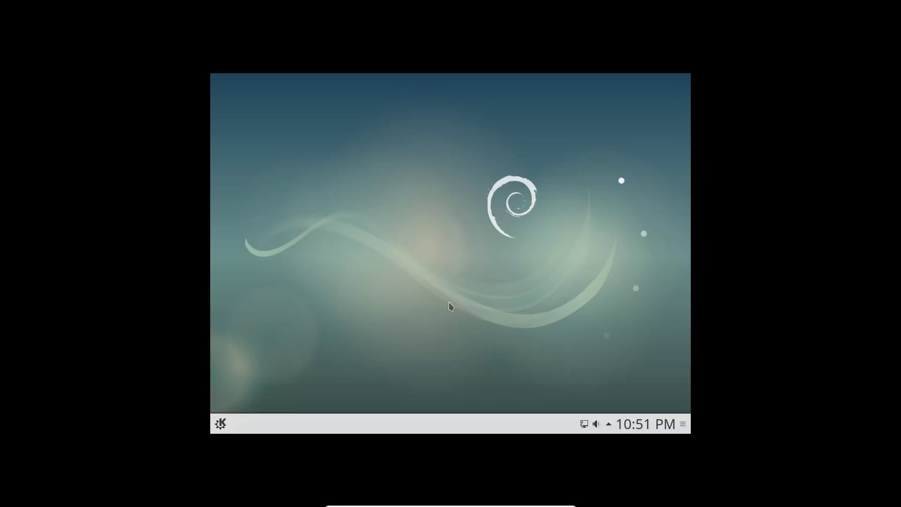
click(219, 423)
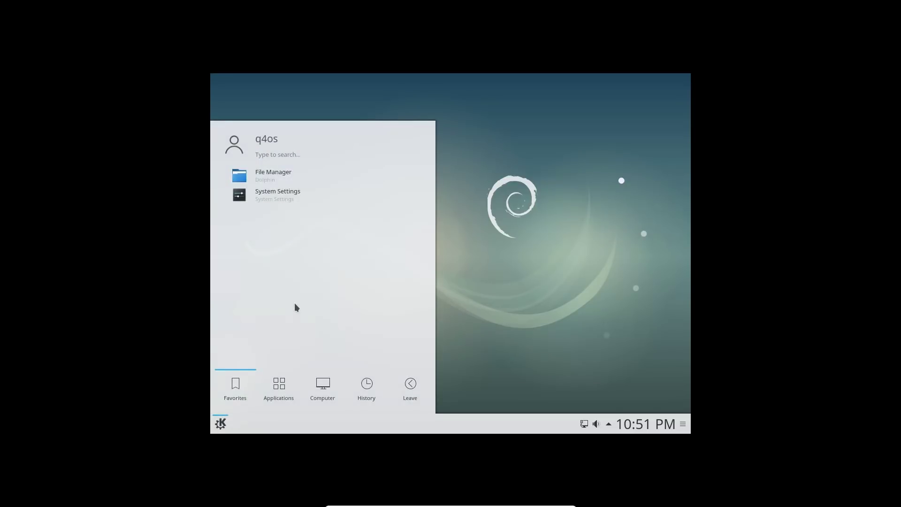
Step: View the launcher's Applications, History and Leave tabs, then close the launcher
click(276, 397)
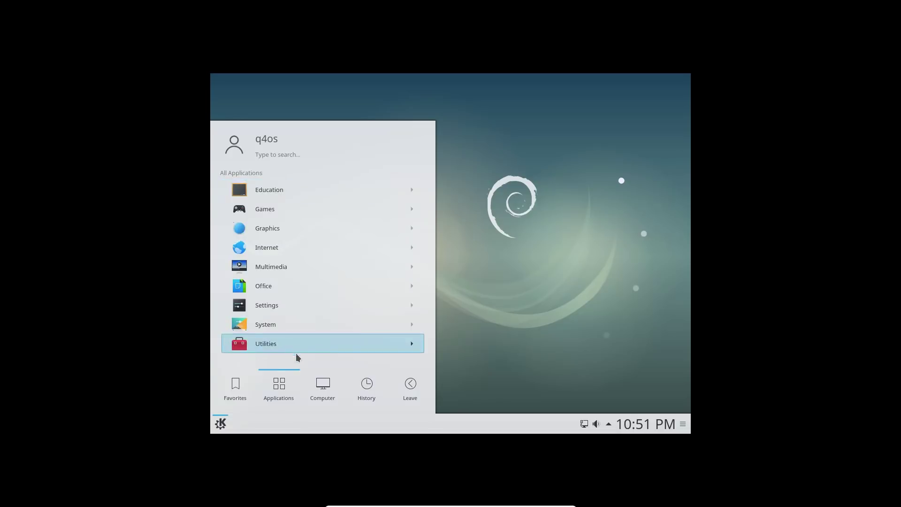
mouse_move(360, 386)
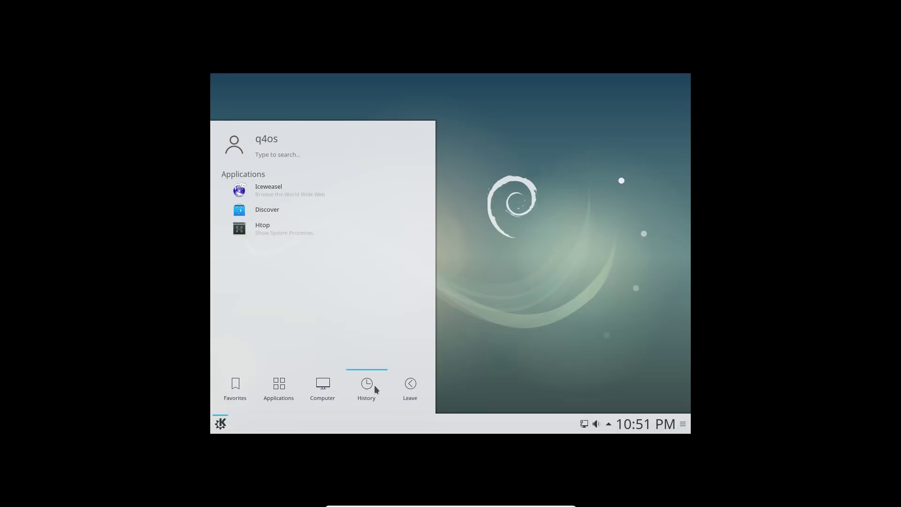
mouse_move(426, 389)
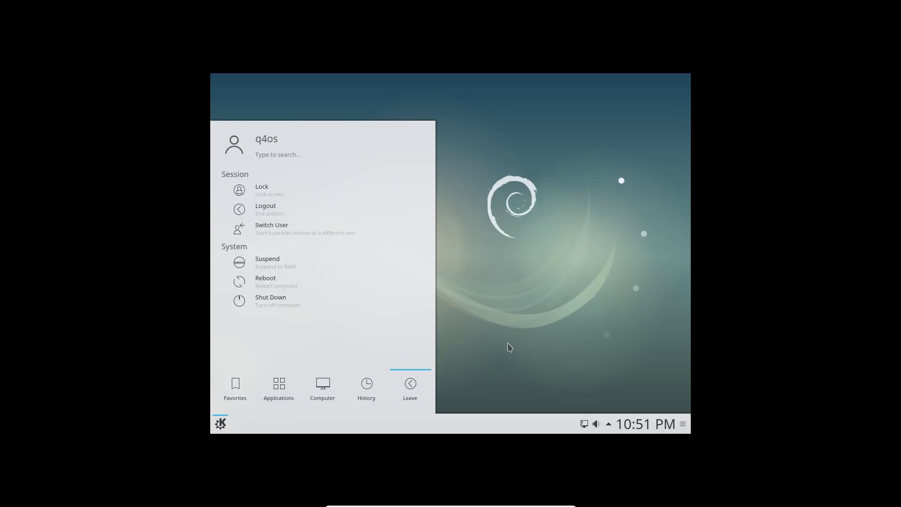
click(510, 348)
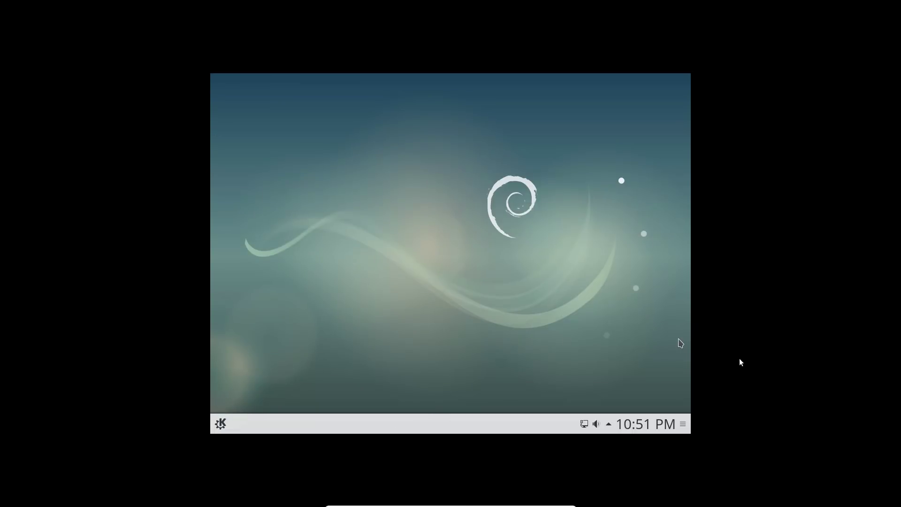